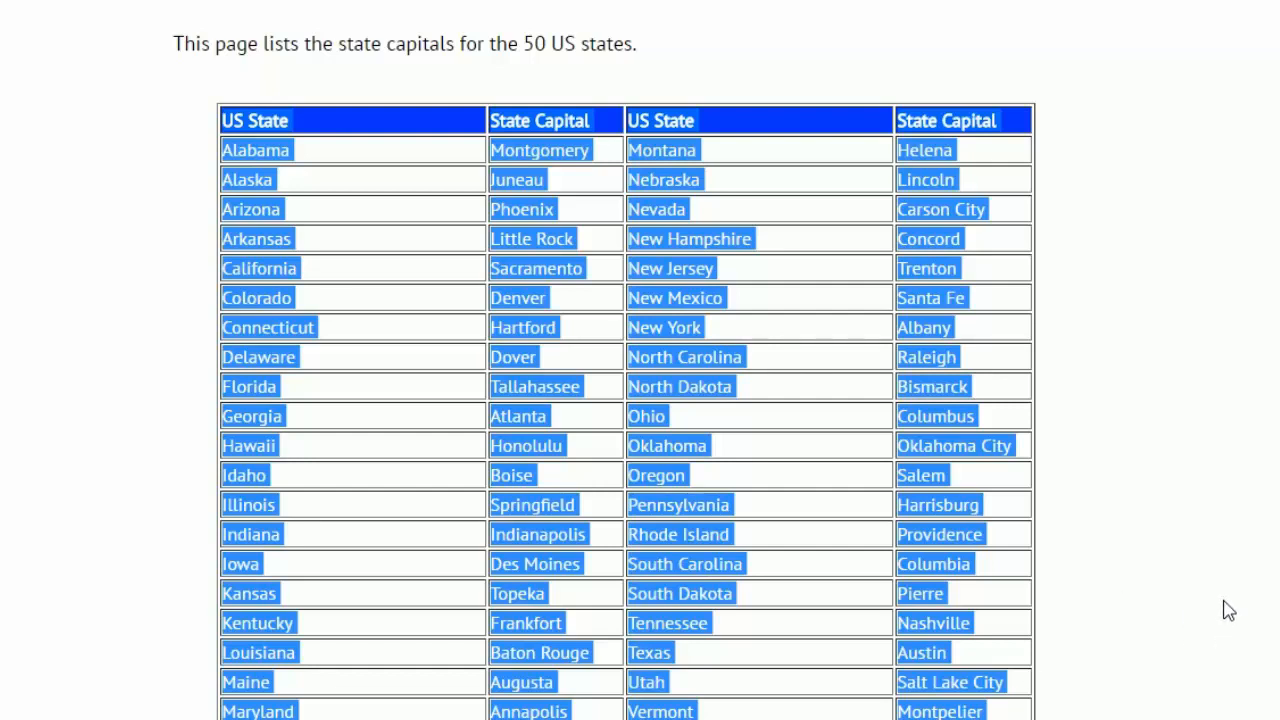
Step: Copy the selected US state capitals table from the web page and paste it into the Excel worksheet at cell A1
right_click(667, 360)
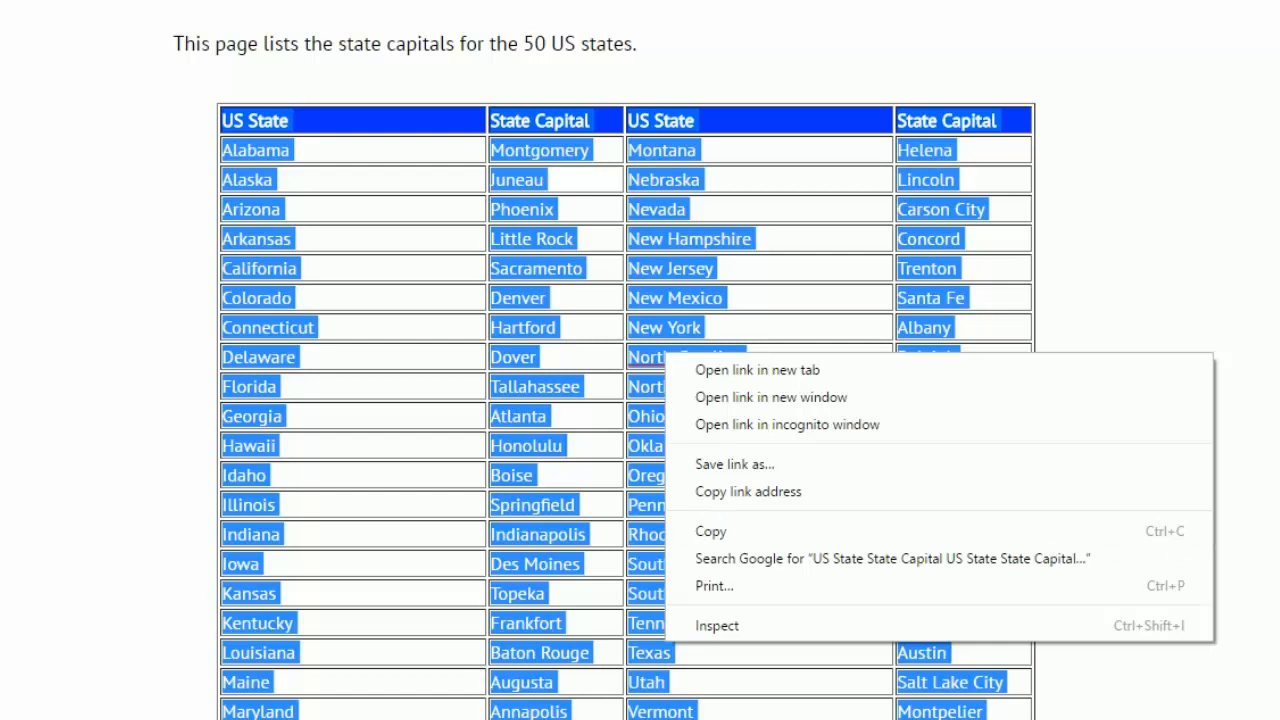
click(484, 718)
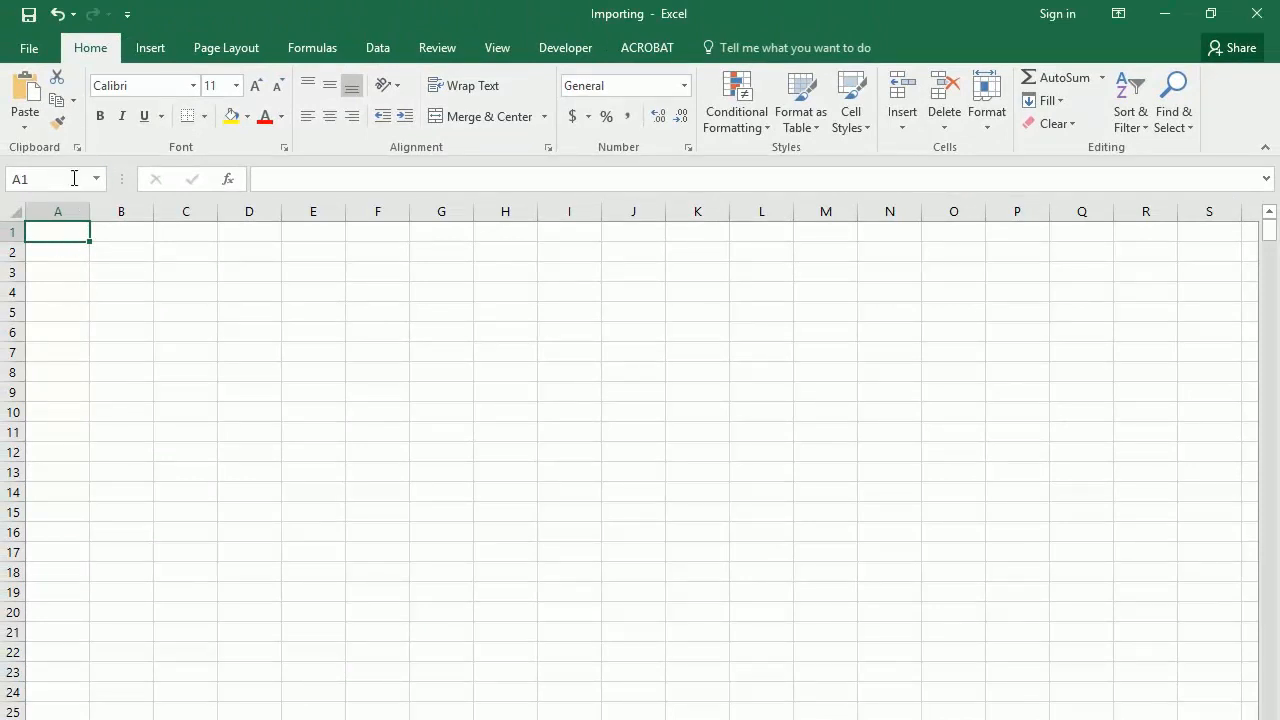
click(27, 88)
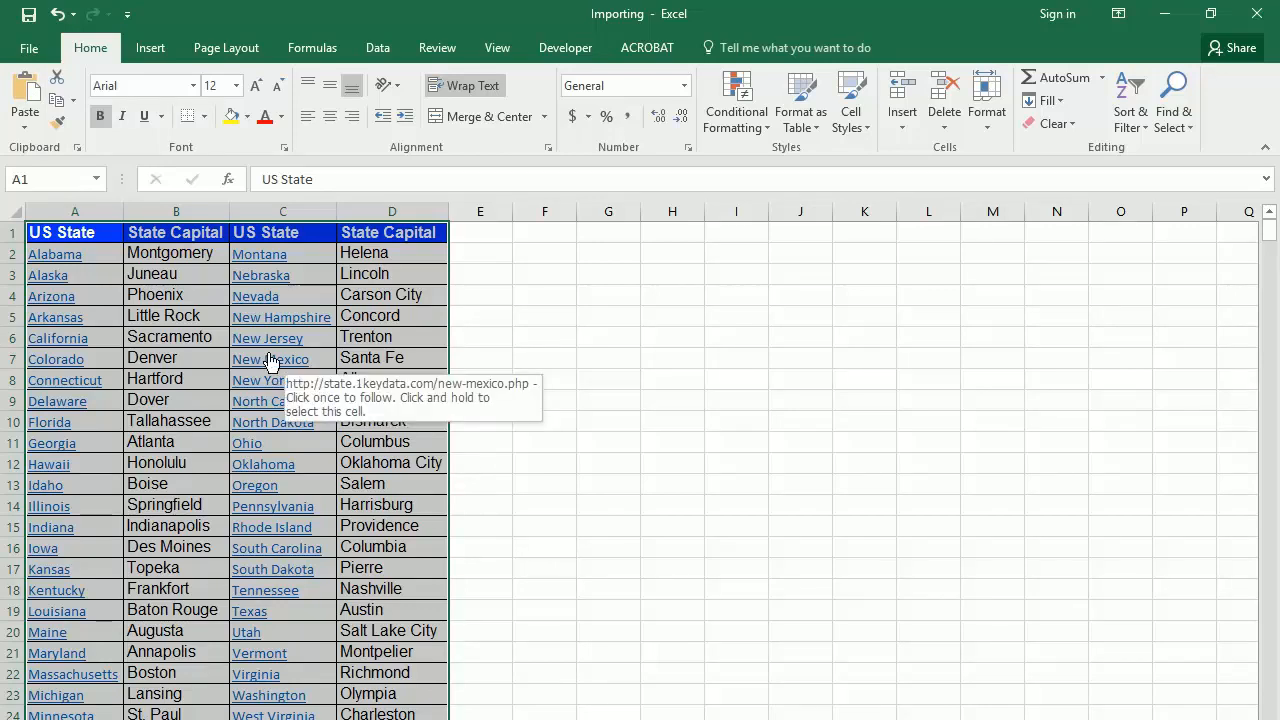
click(508, 357)
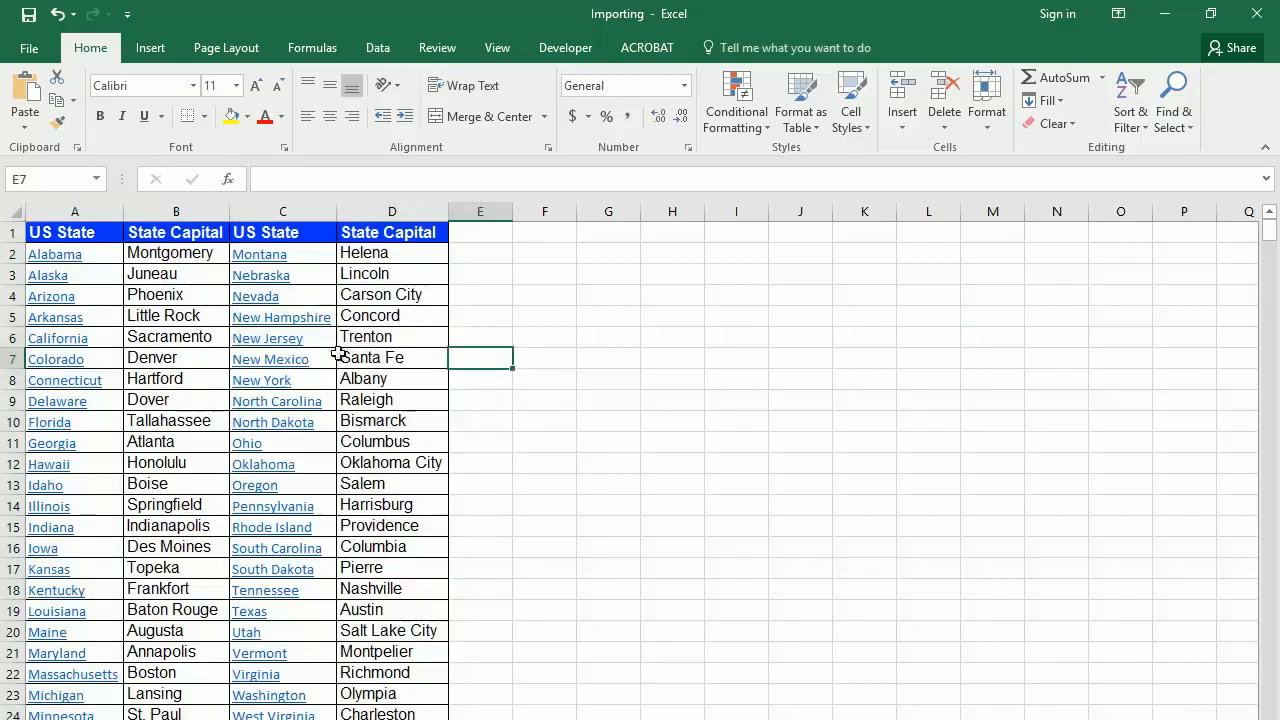
Step: Go to an empty worksheet and open a new web query for getting external data
right_click(270, 356)
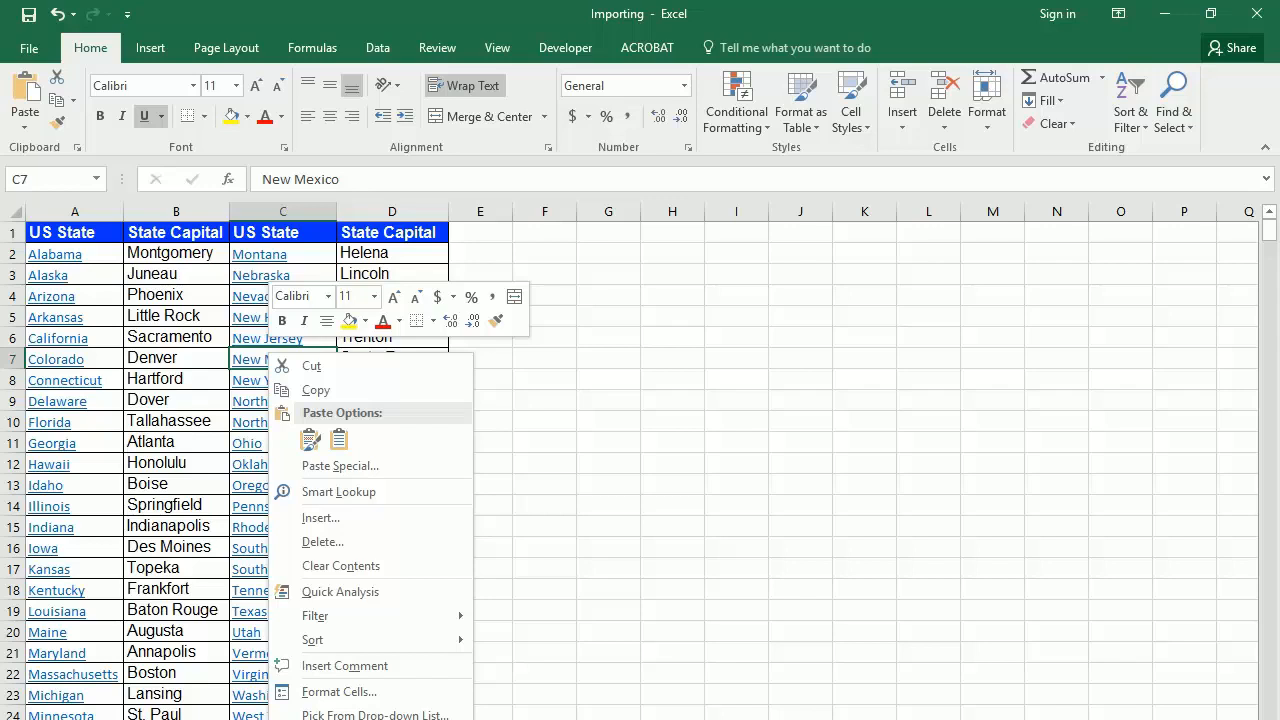
click(350, 719)
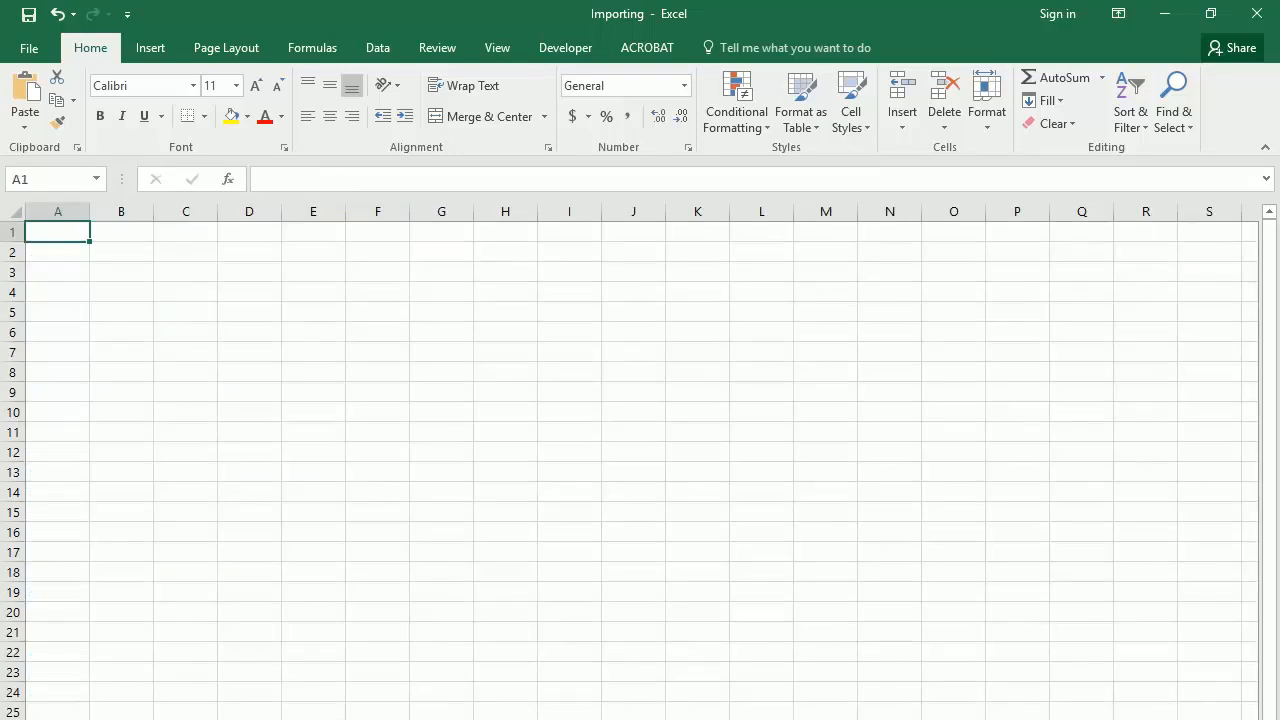
click(377, 49)
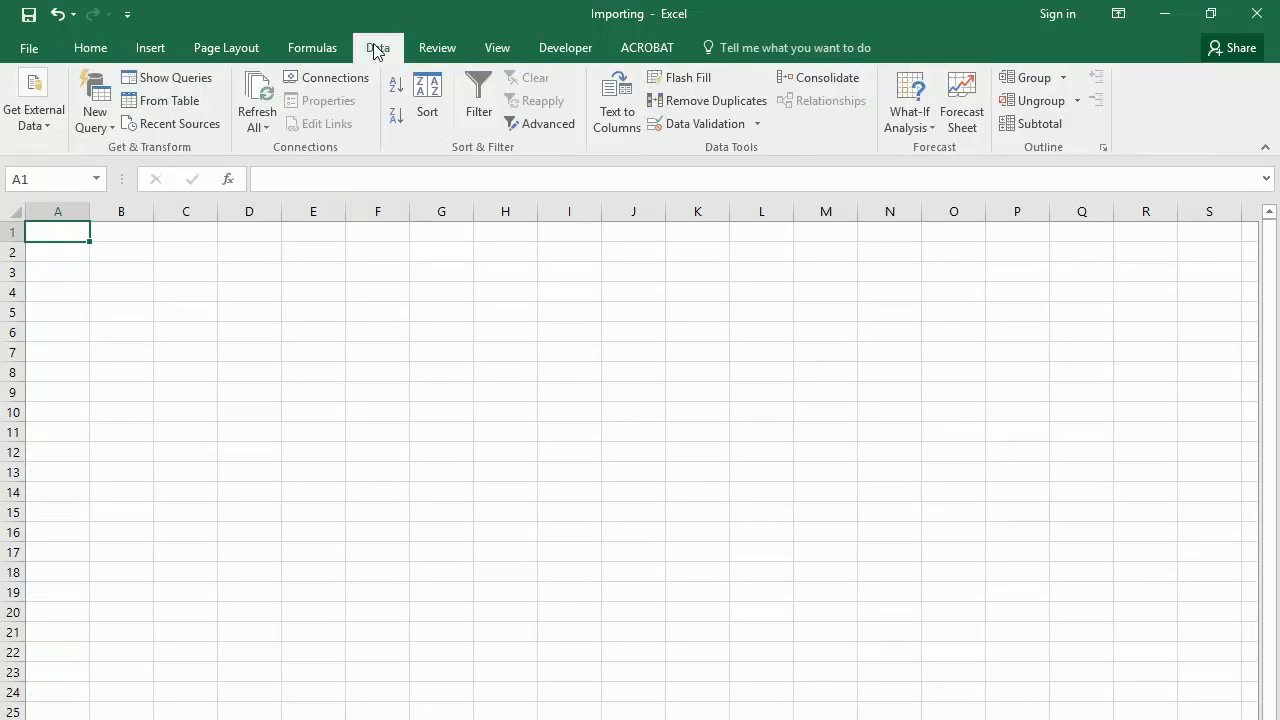
click(47, 130)
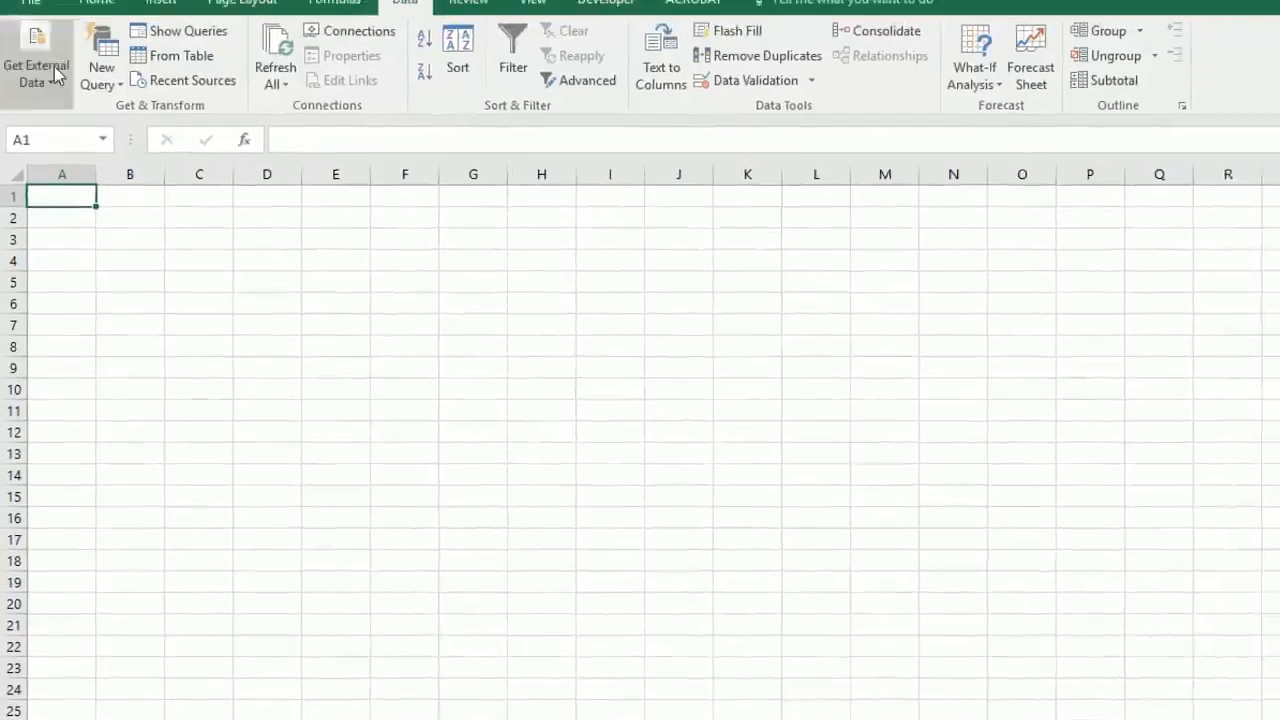
click(34, 110)
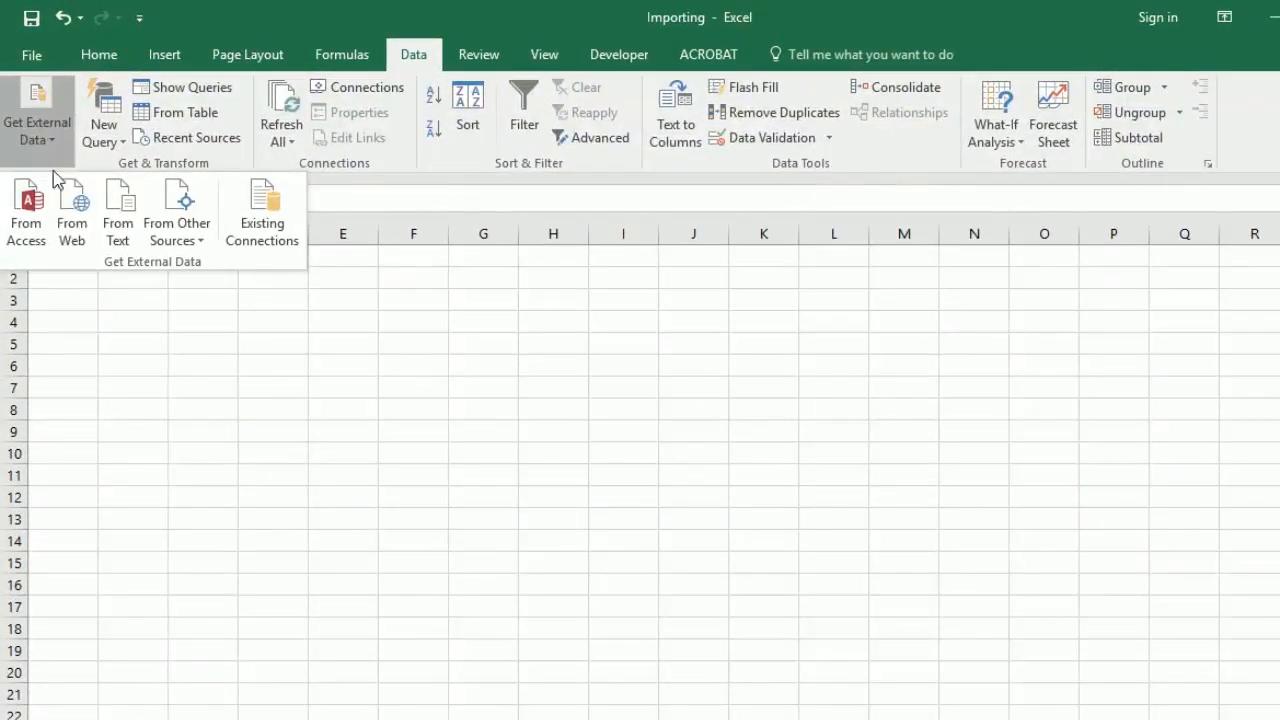
click(70, 225)
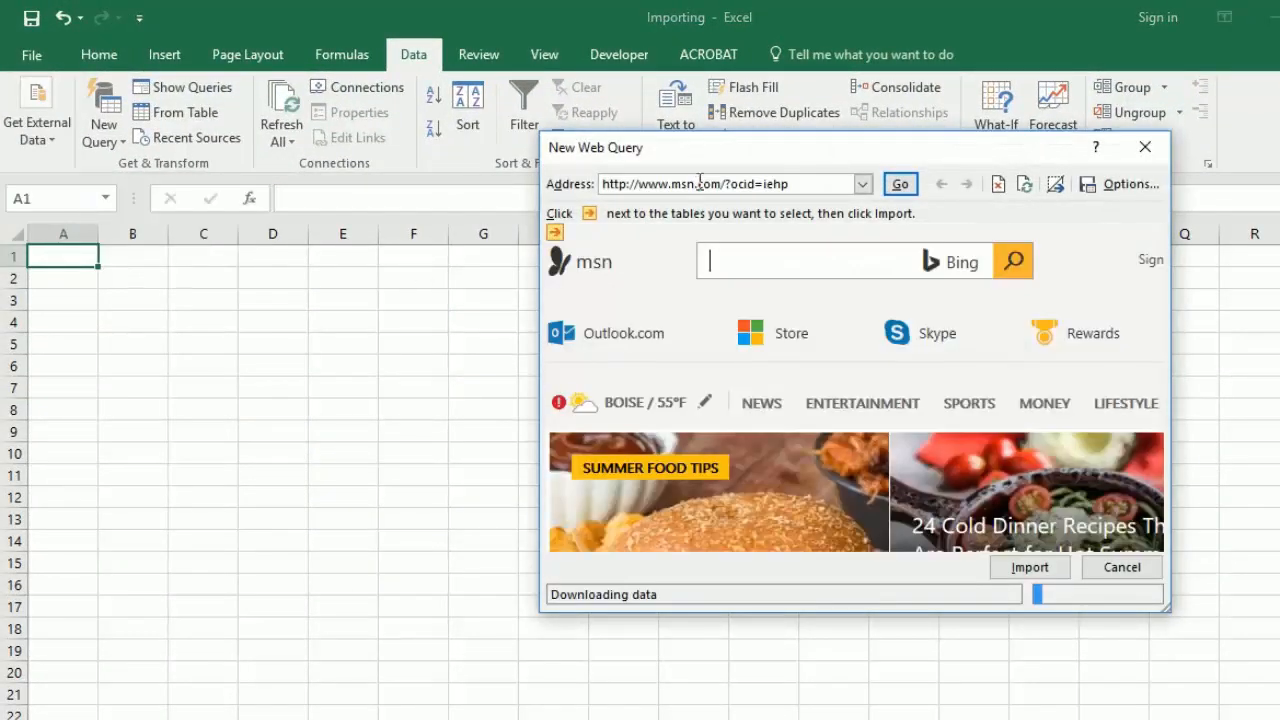
Step: Load the copied babble.com pregnancy page address in the web query and import the page into the existing worksheet at =$A$1
drag(815, 186, 590, 193)
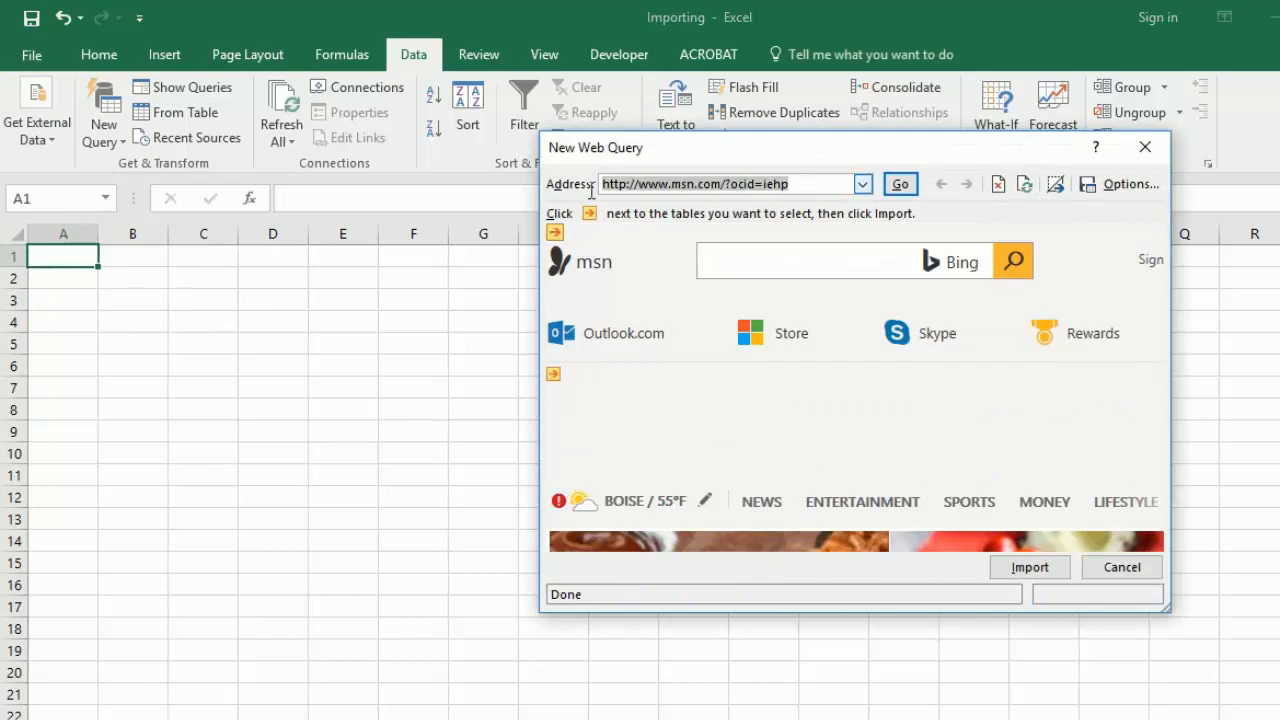
key(ctrl+v)
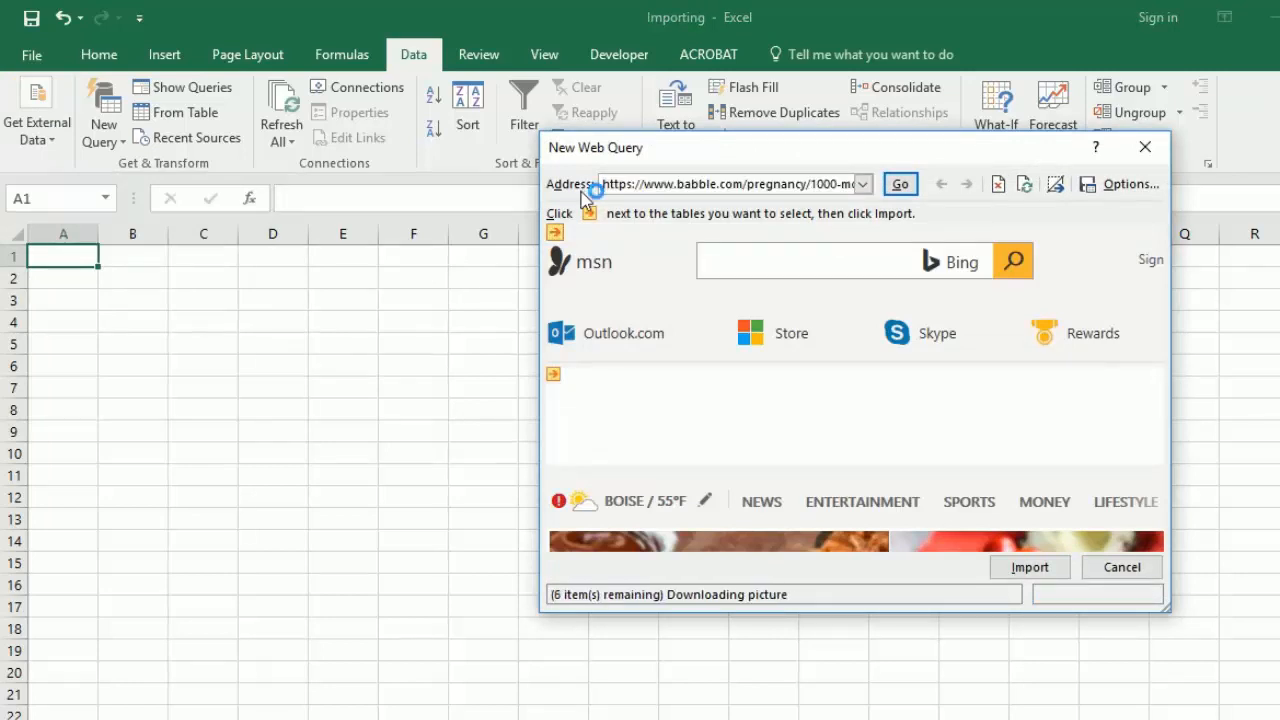
click(900, 185)
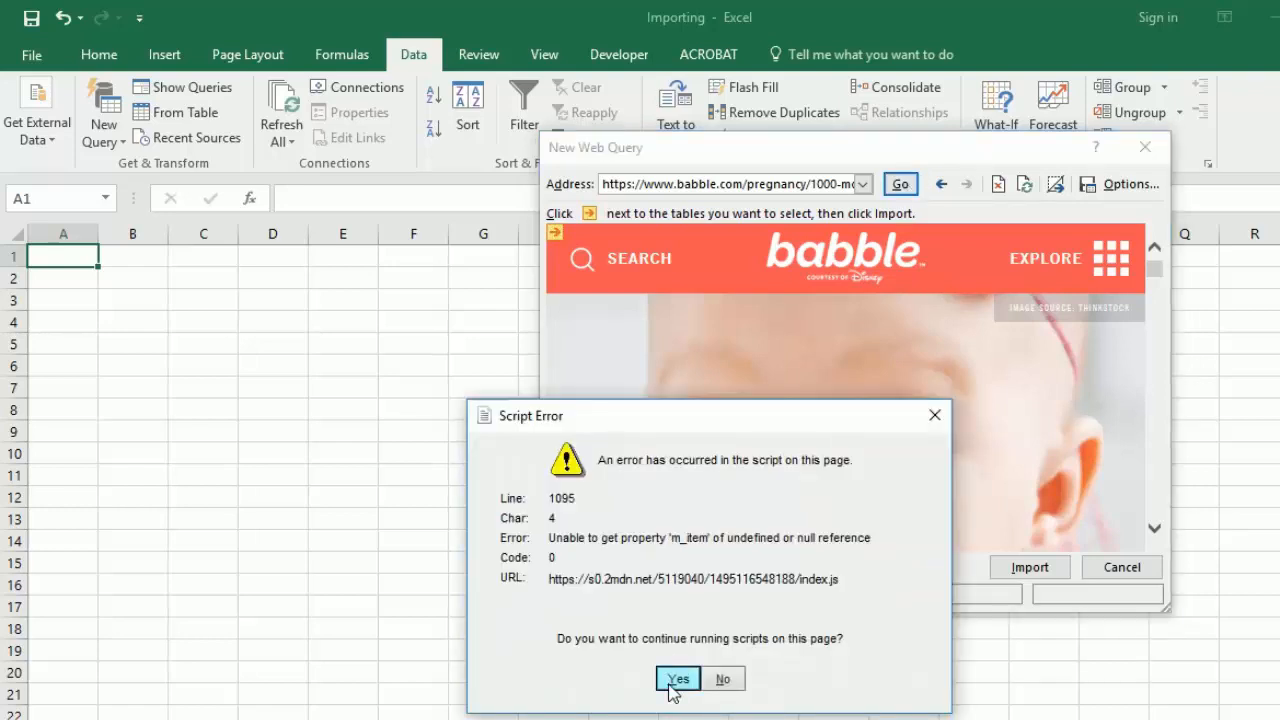
click(676, 680)
click(1021, 578)
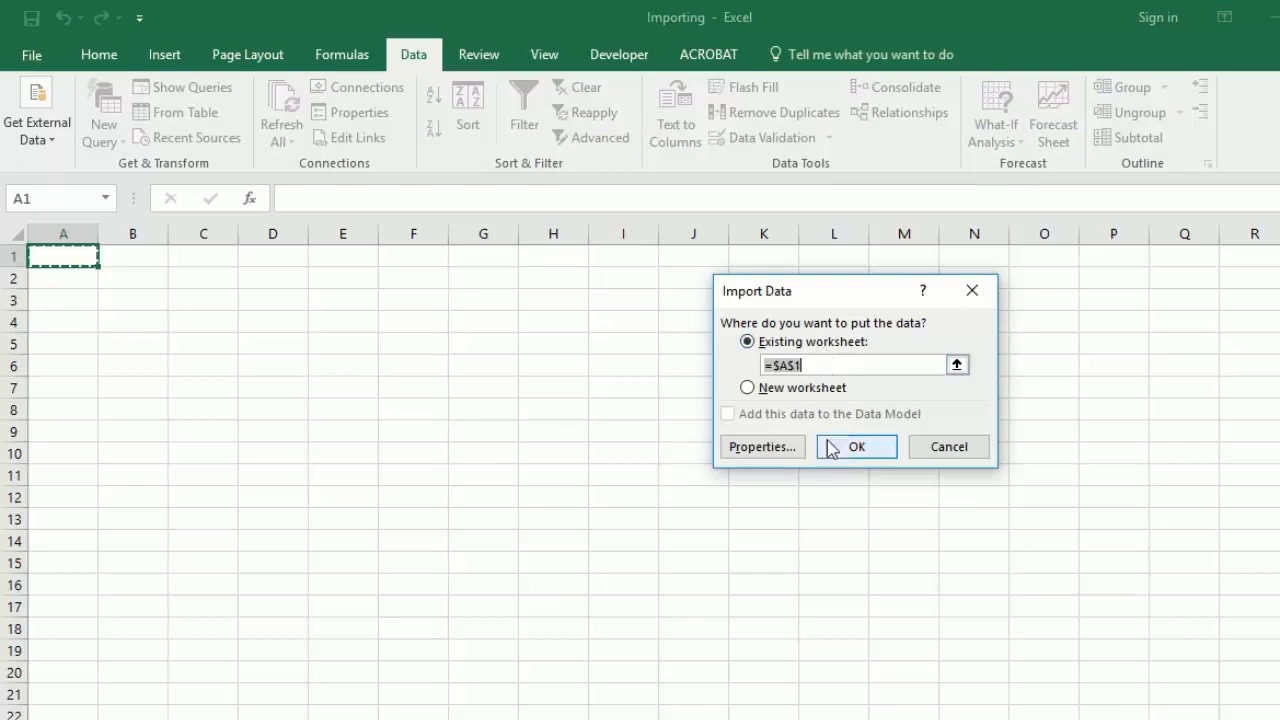
click(860, 445)
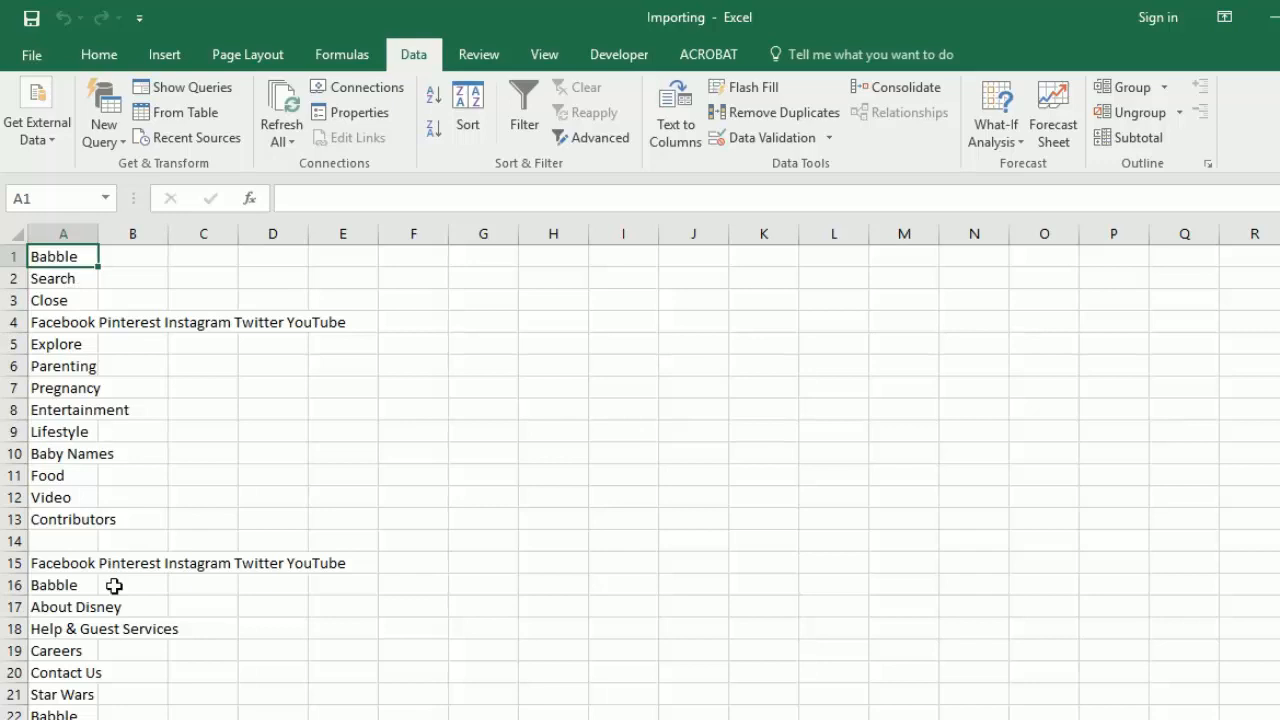
Step: Examine the imported web page text in column A, from the top through the end of the baby names list
scroll(108, 582, down, 9)
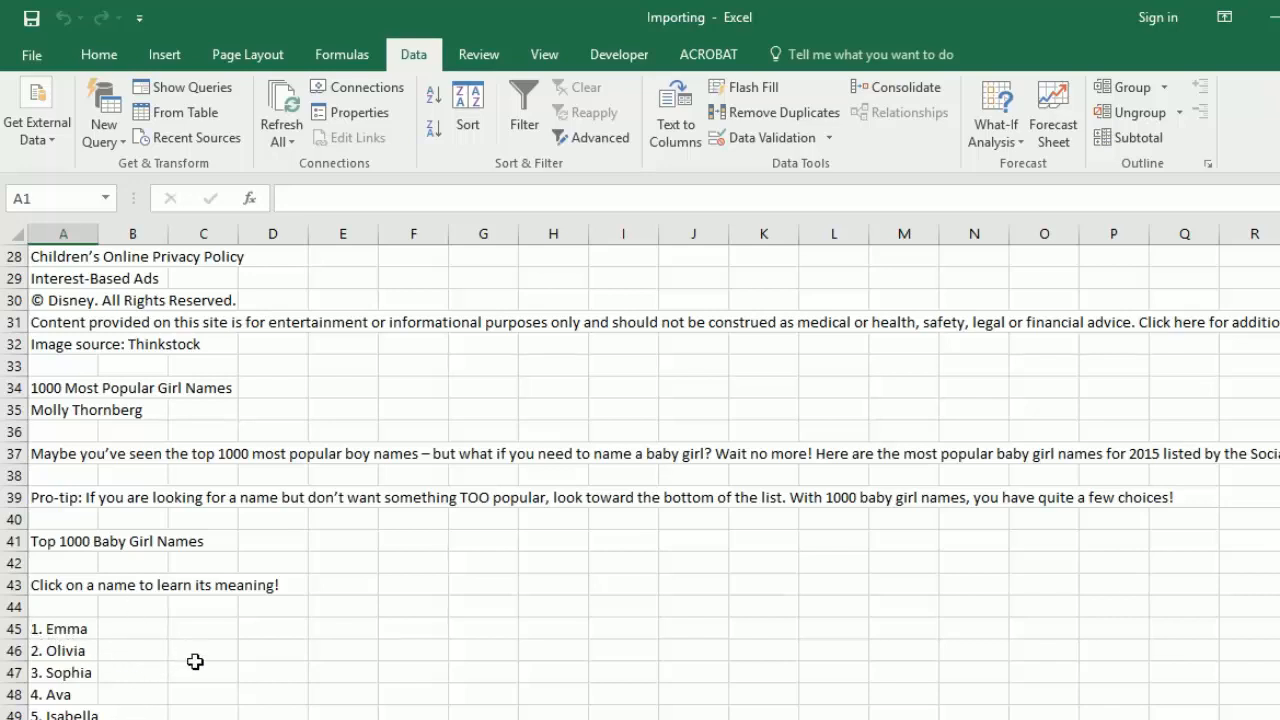
scroll(226, 643, down, 14)
click(84, 565)
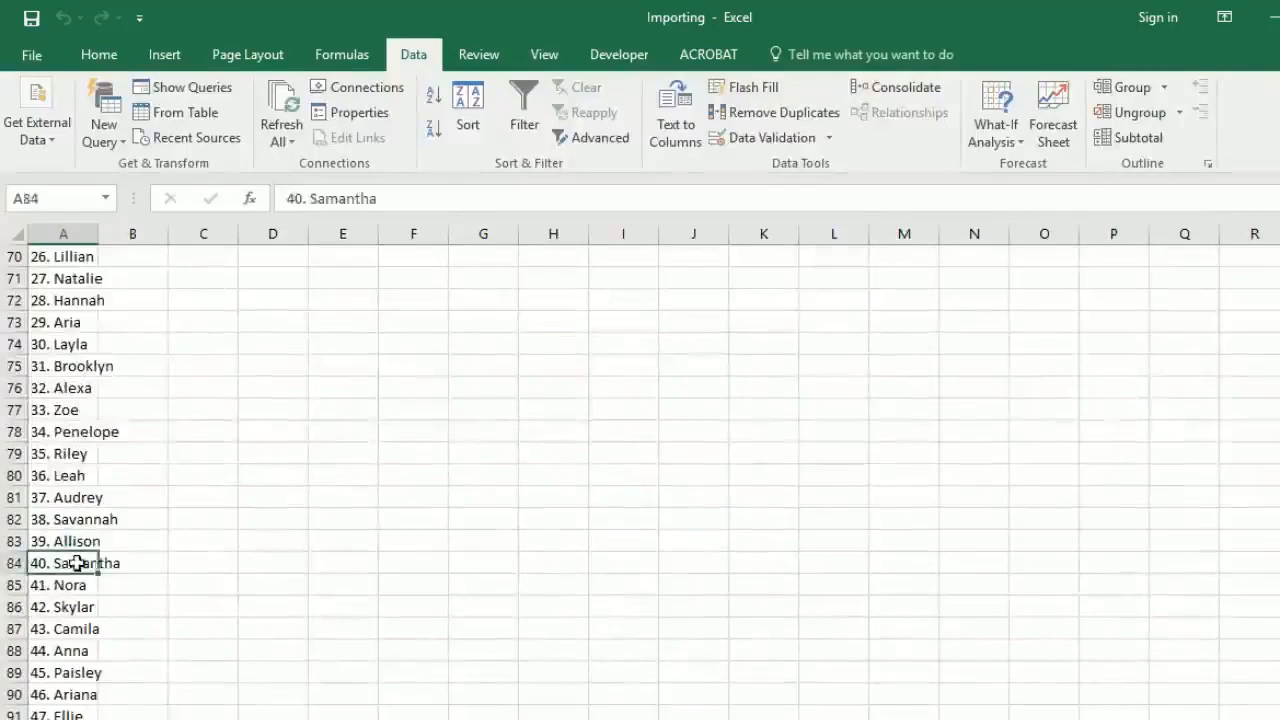
key(ctrl+Down)
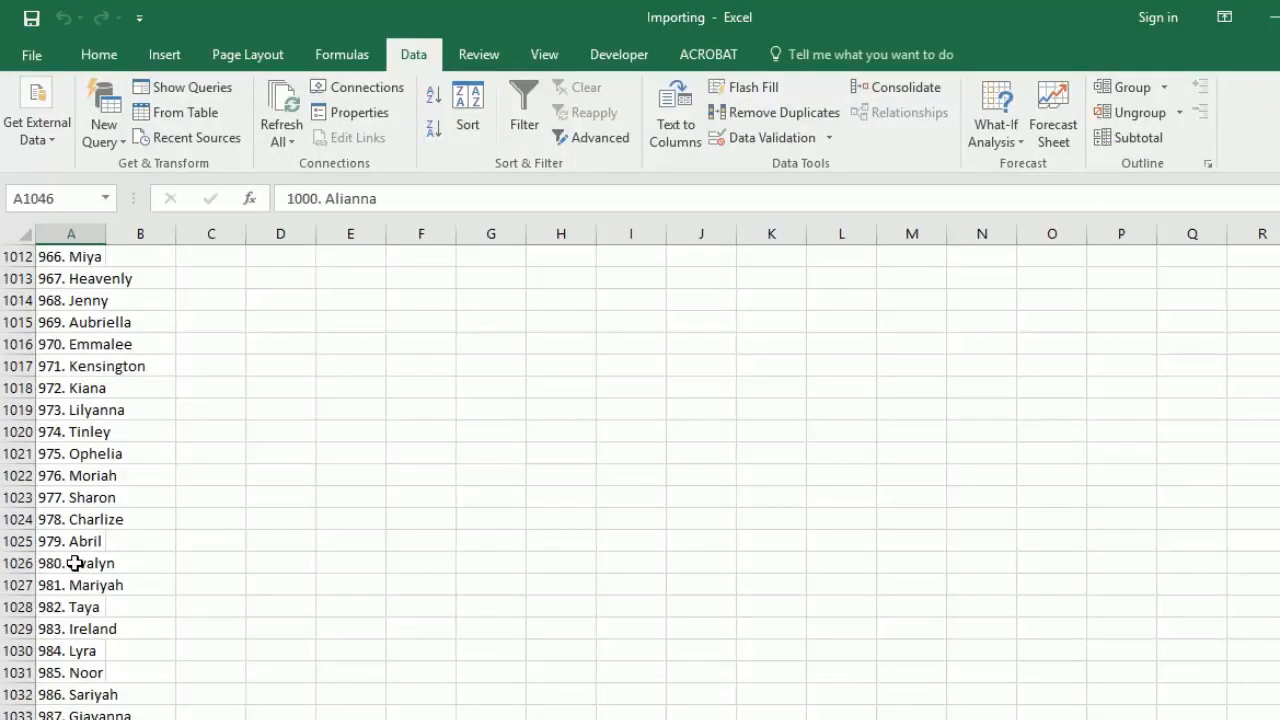
key(ctrl+Up)
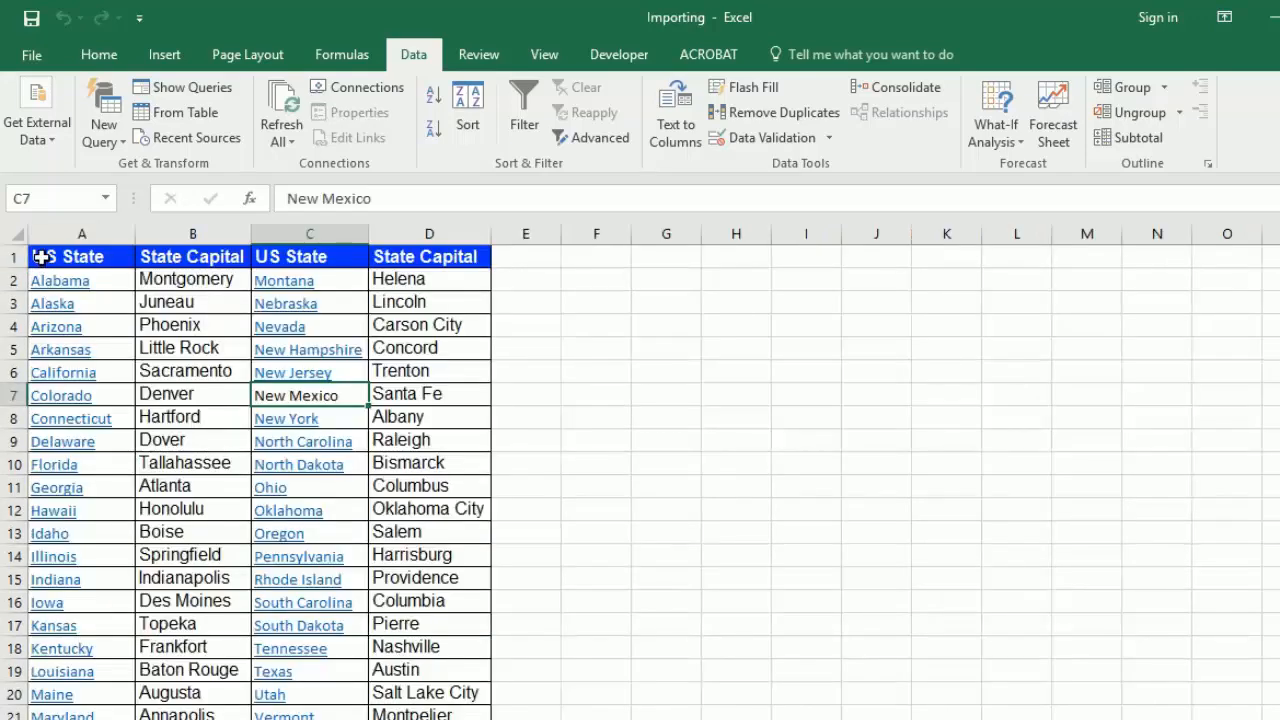
drag(40, 257, 478, 719)
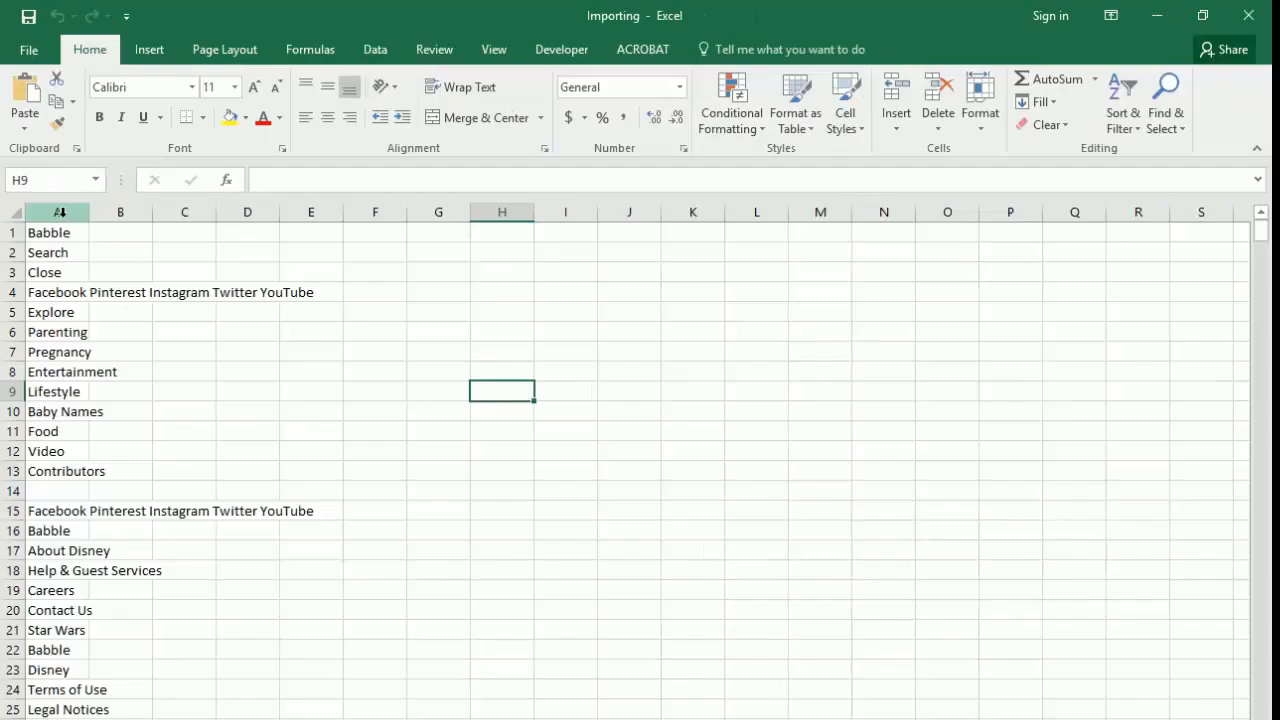
Step: Split column A with Text to Columns as delimited data, using only Space as the delimiter and $A$1 as the destination
click(60, 212)
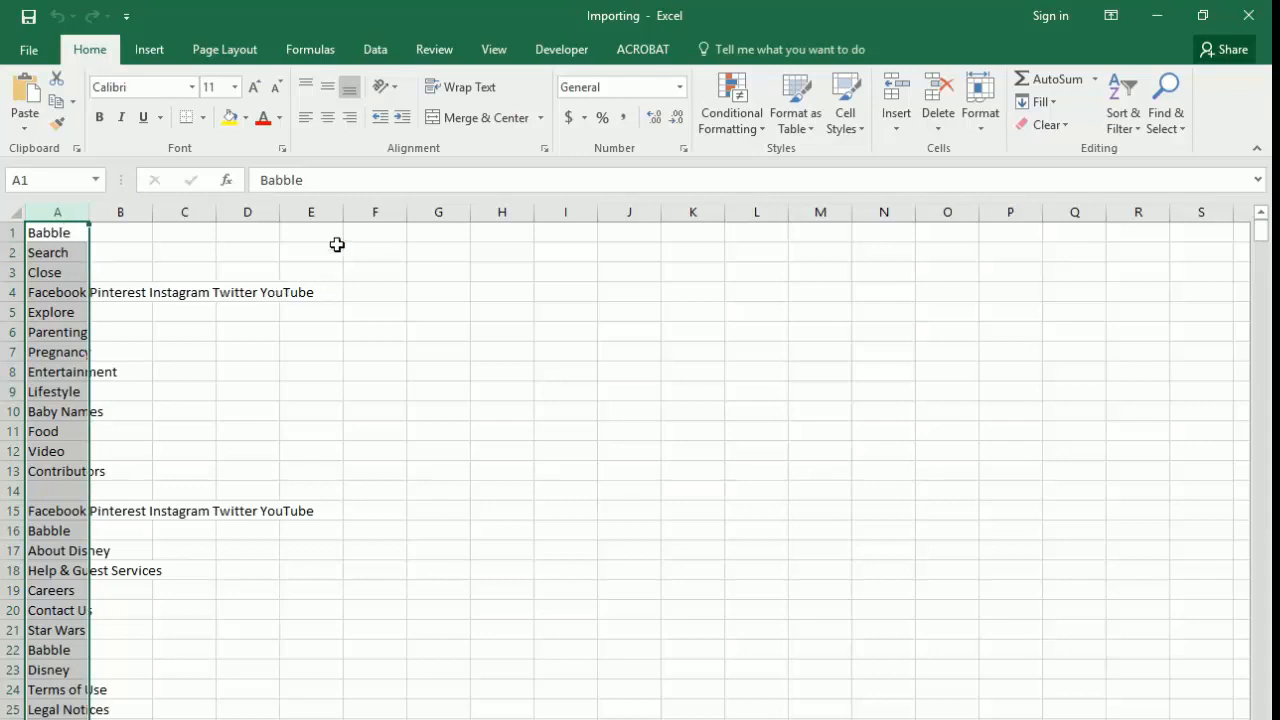
click(381, 55)
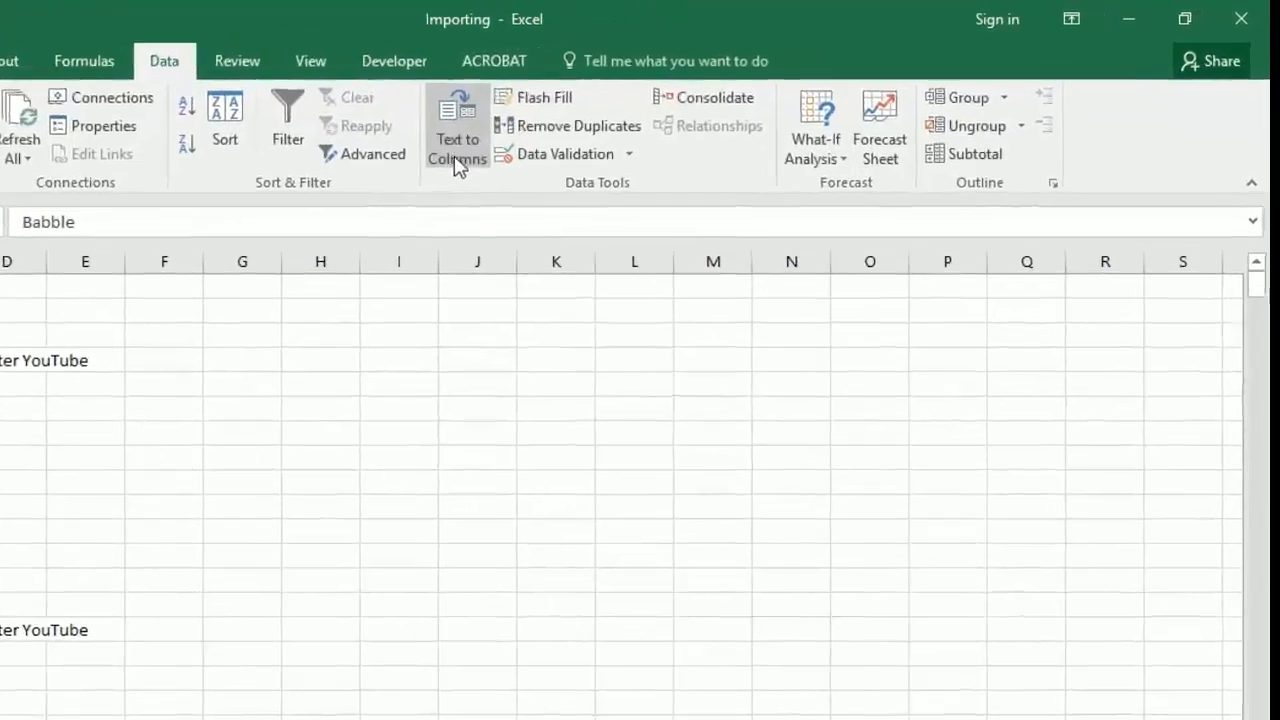
click(449, 151)
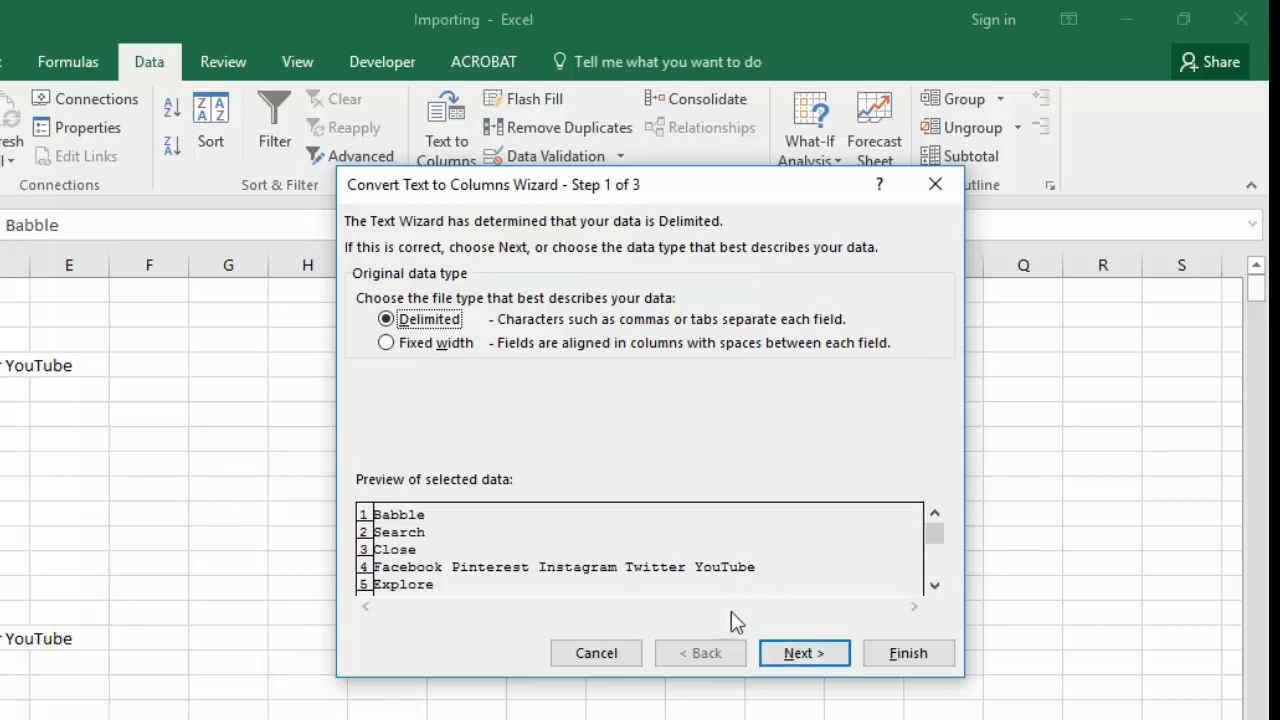
click(799, 658)
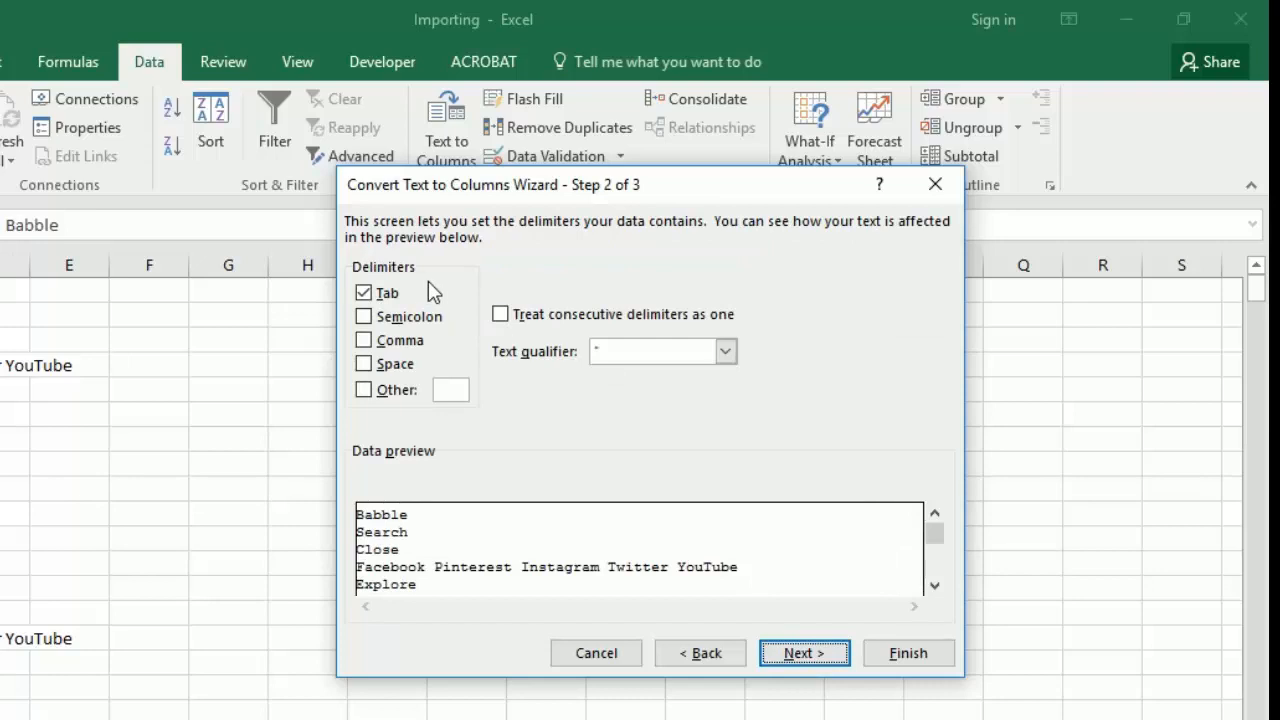
click(380, 372)
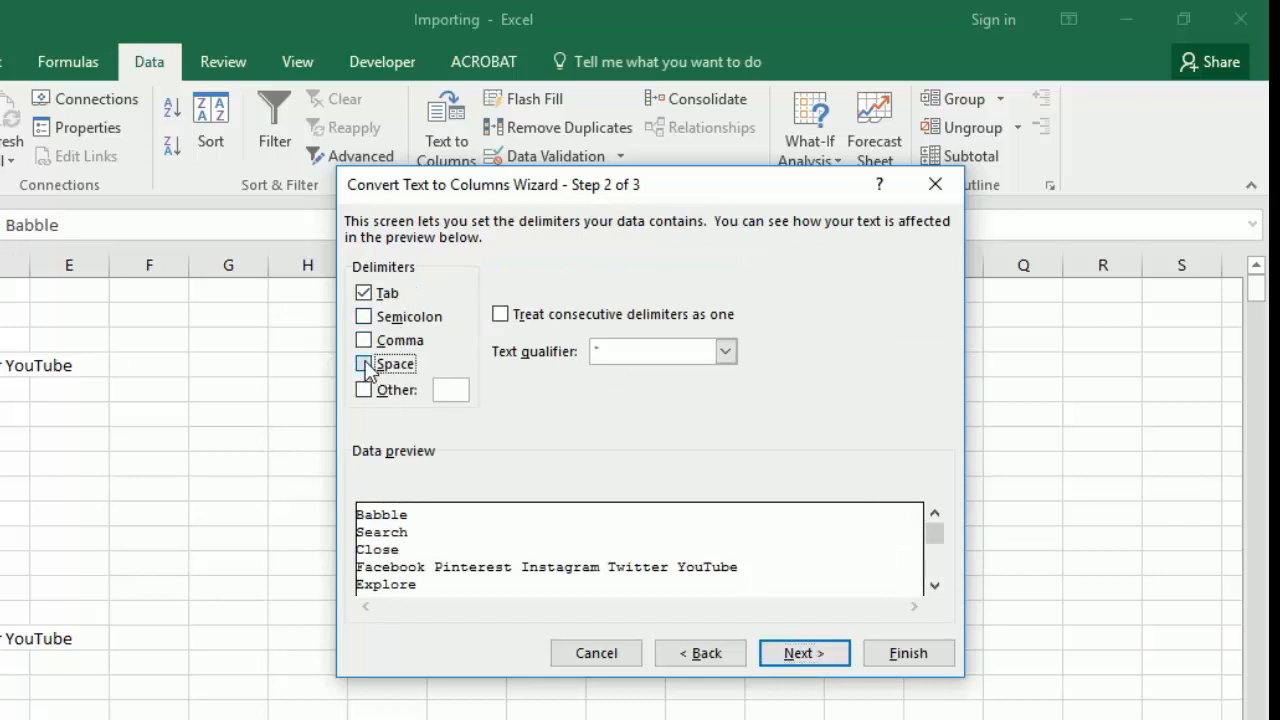
click(368, 295)
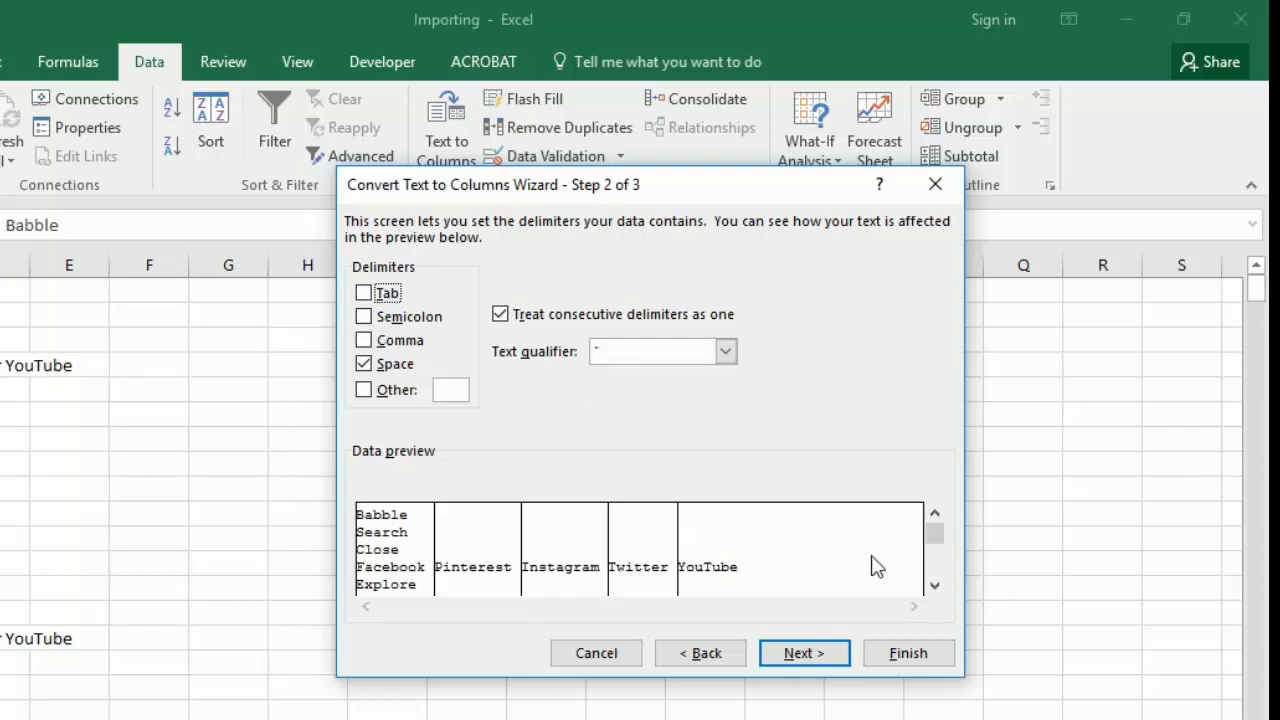
click(808, 654)
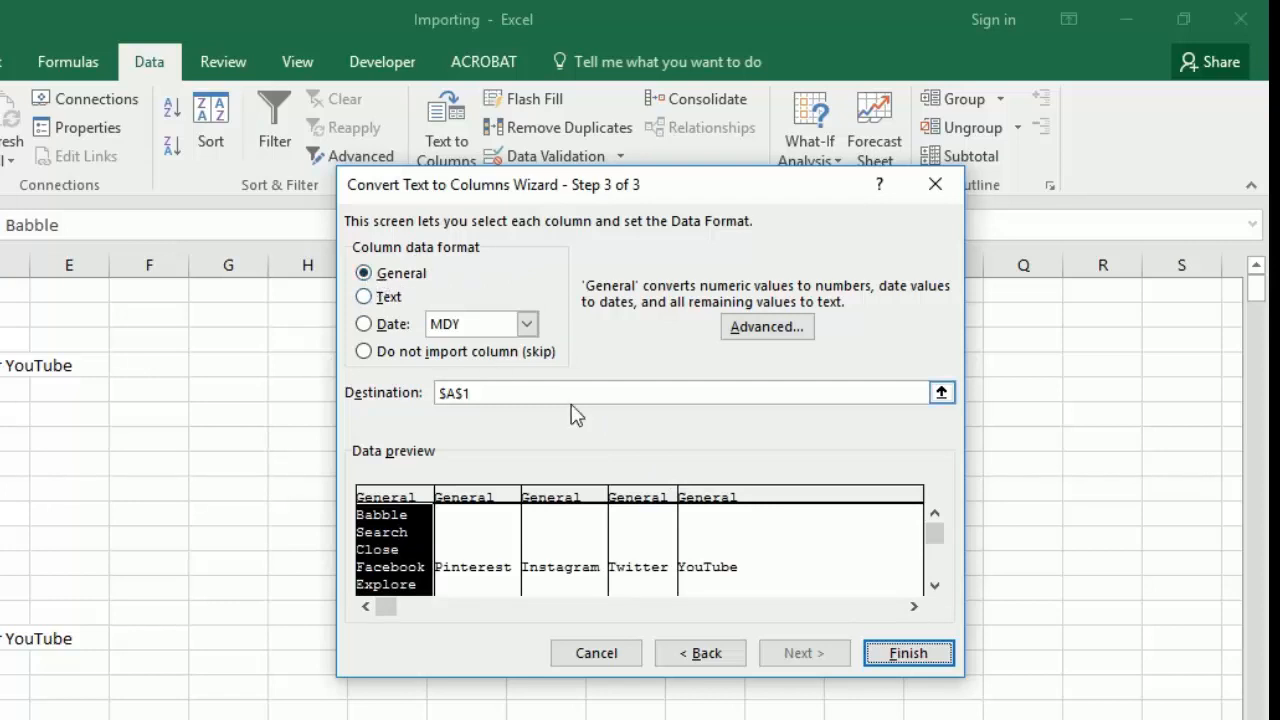
click(906, 655)
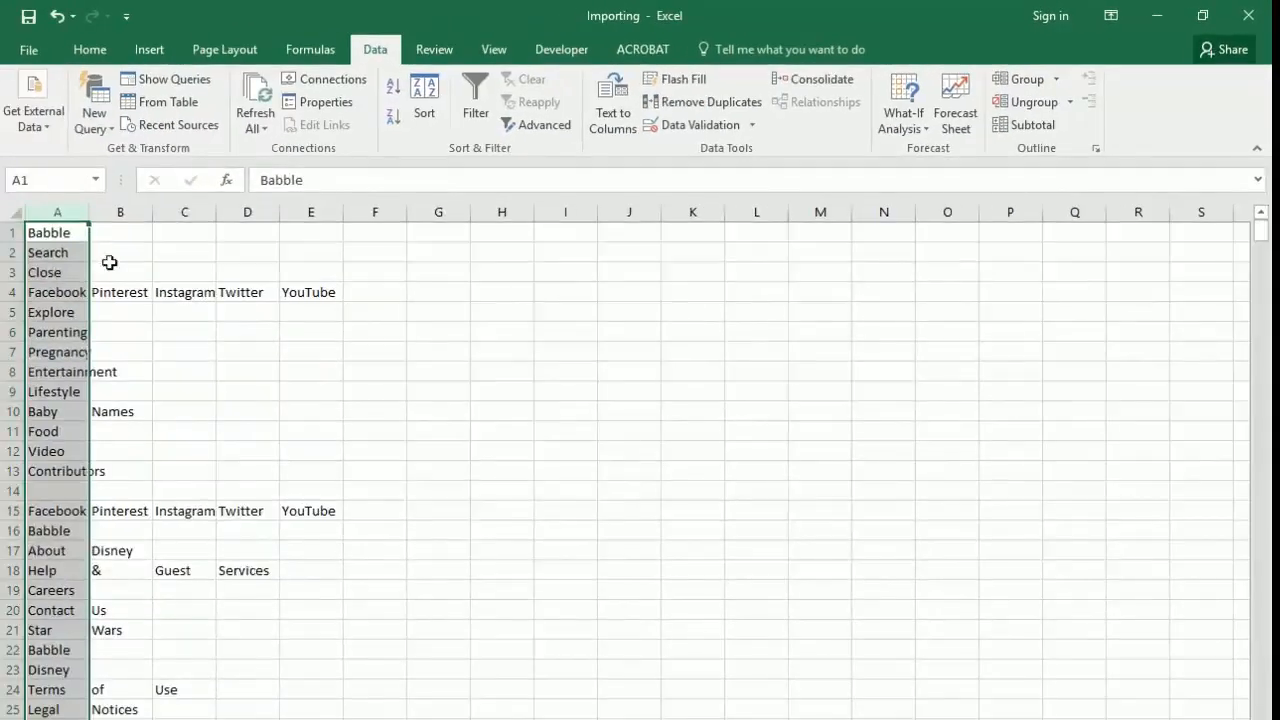
scroll(101, 316, down, 4)
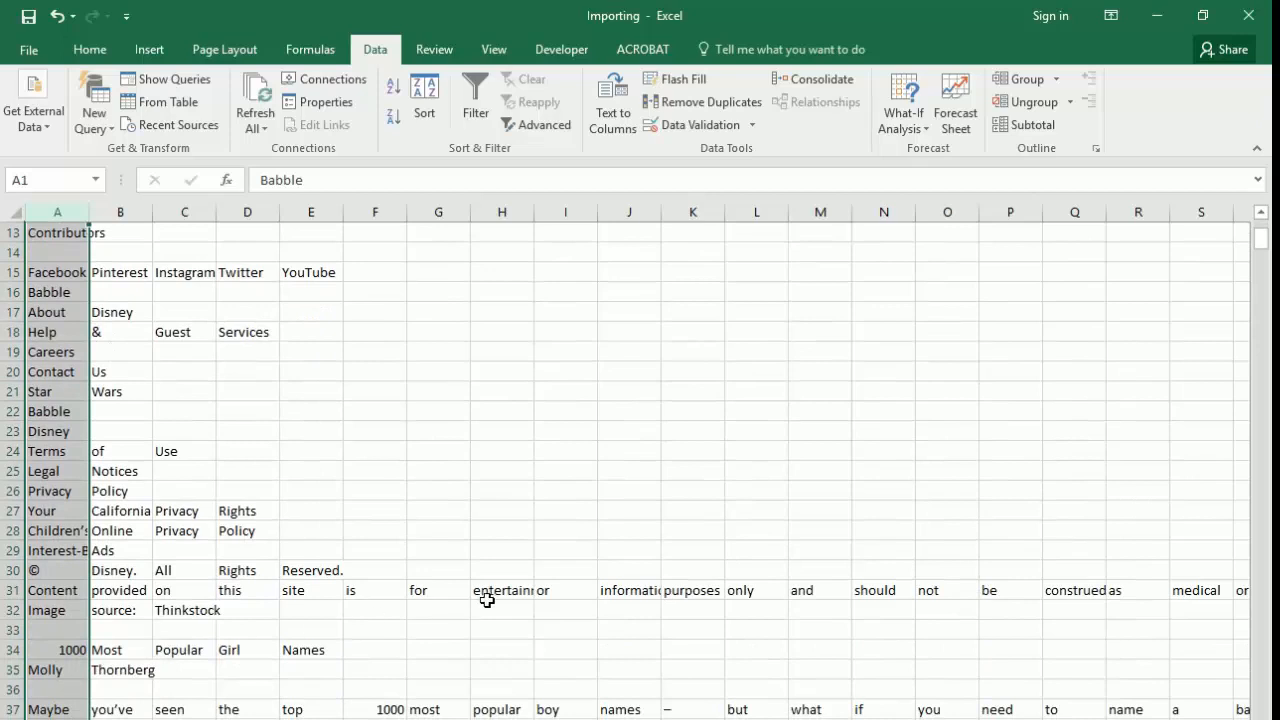
scroll(544, 583, down, 1)
scroll(544, 583, down, 3)
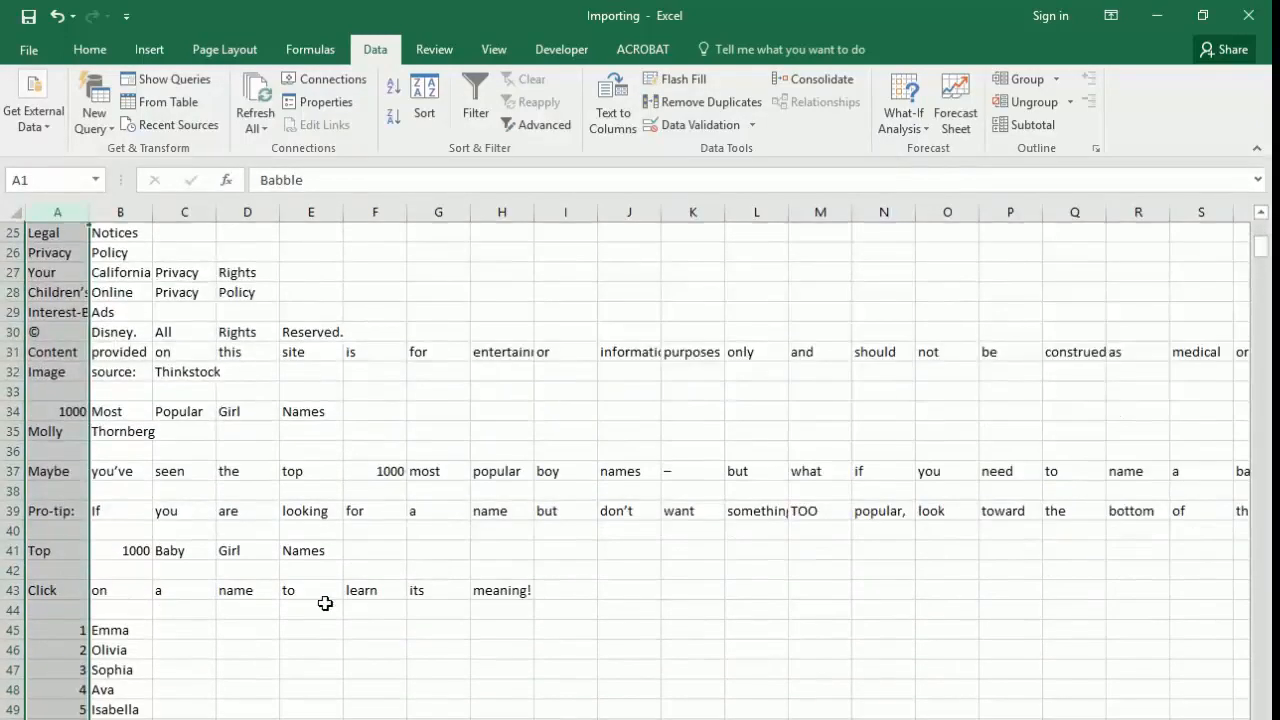
click(61, 603)
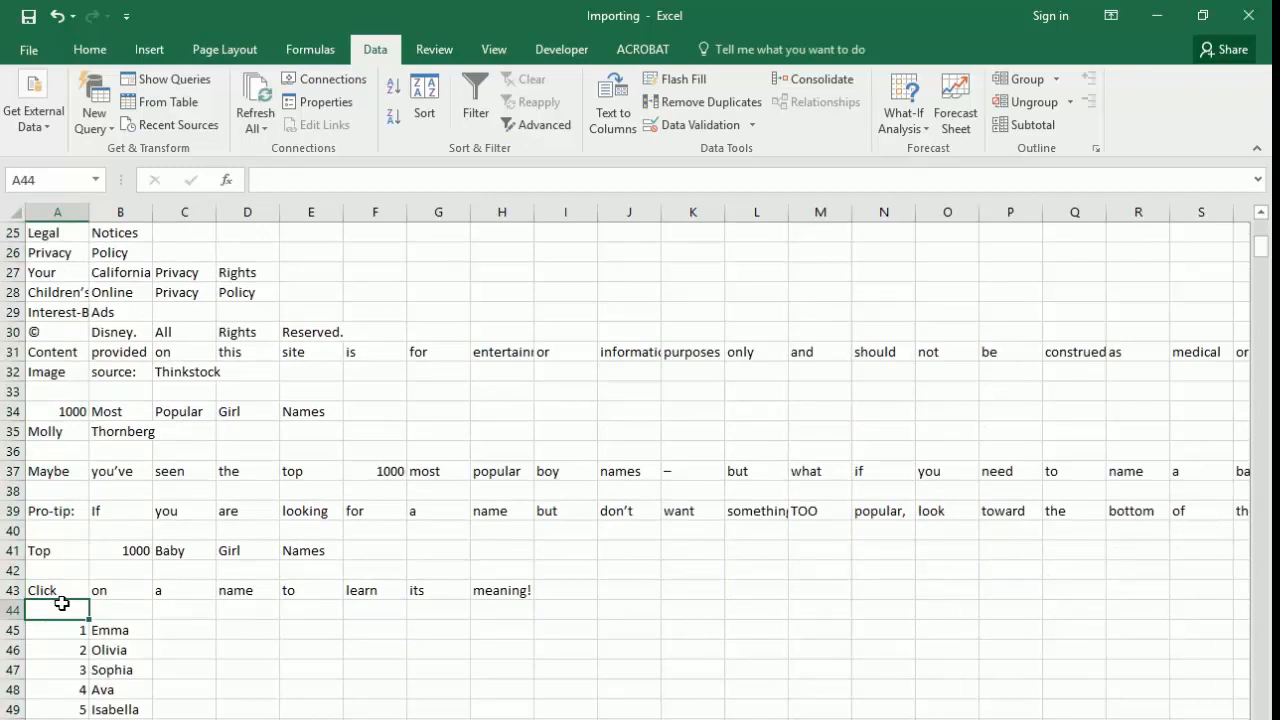
key(shift+Up)
key(shift+Up)
key(shift+Up)
key(ctrl+shift+Home)
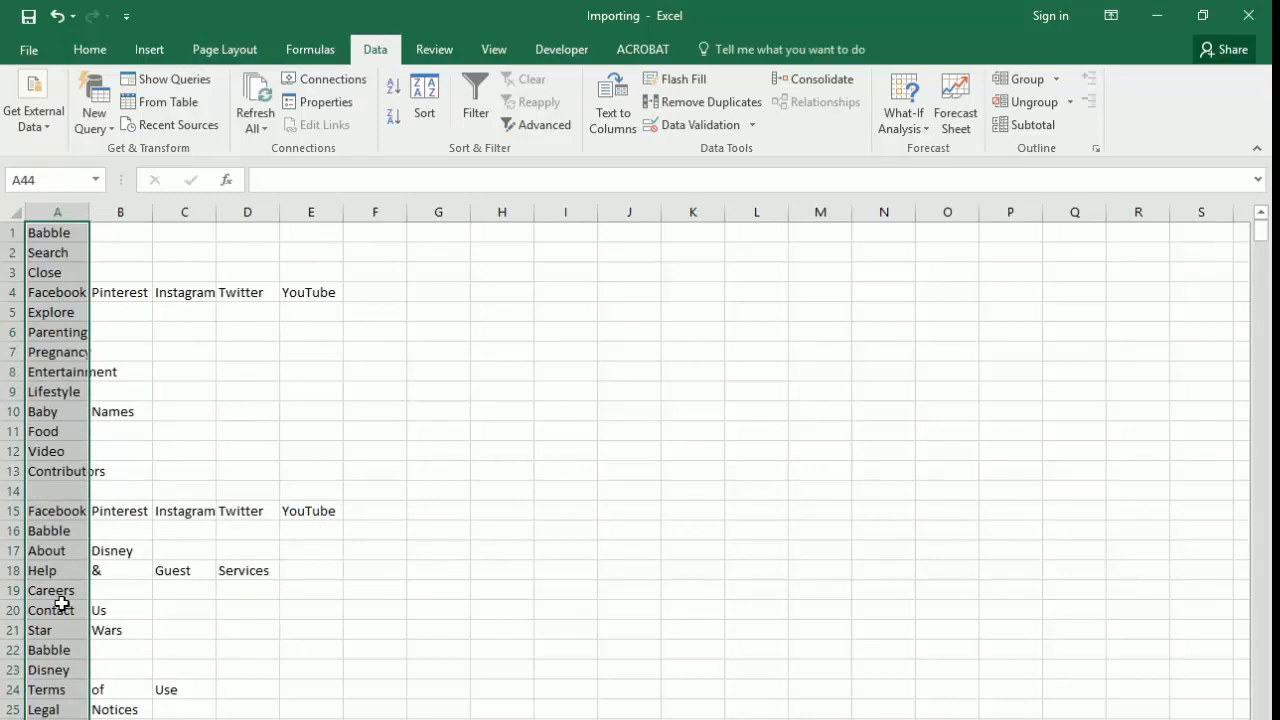
right_click(20, 471)
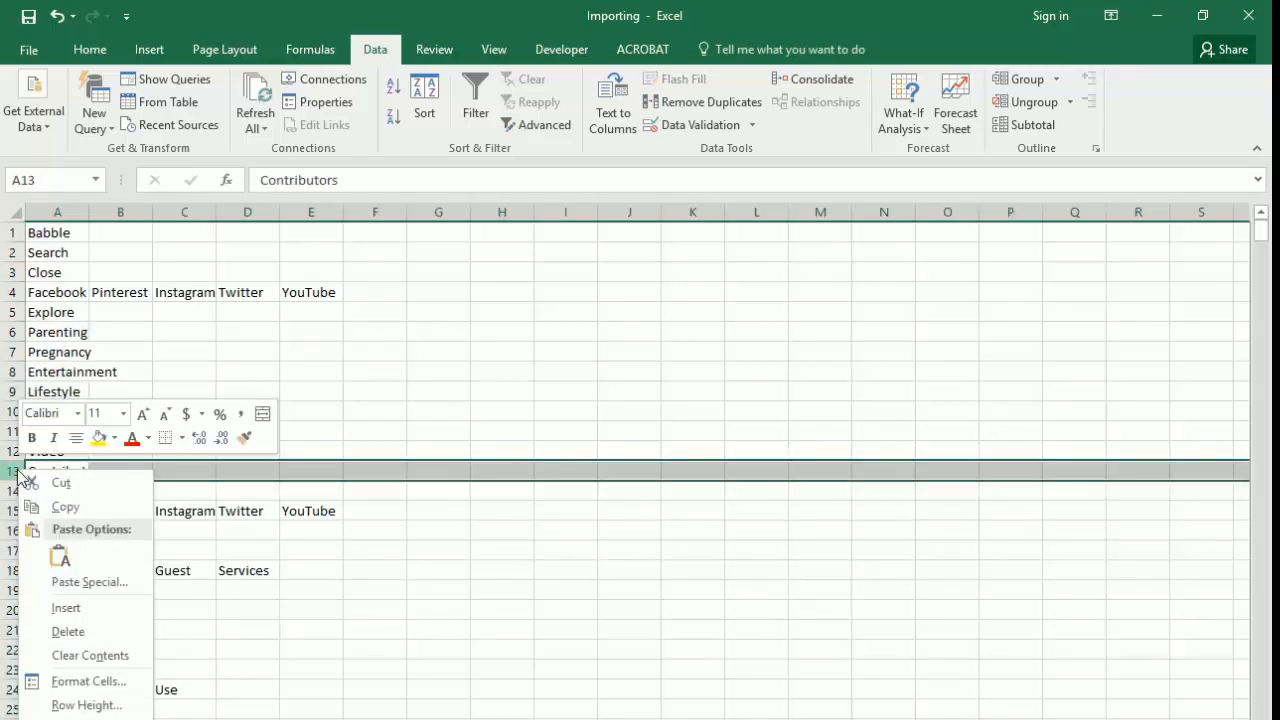
click(294, 570)
Step: Delete the sheet rows from row 1 down to just above the first numbered baby name, Emma
key(Home)
key(ctrl+Home)
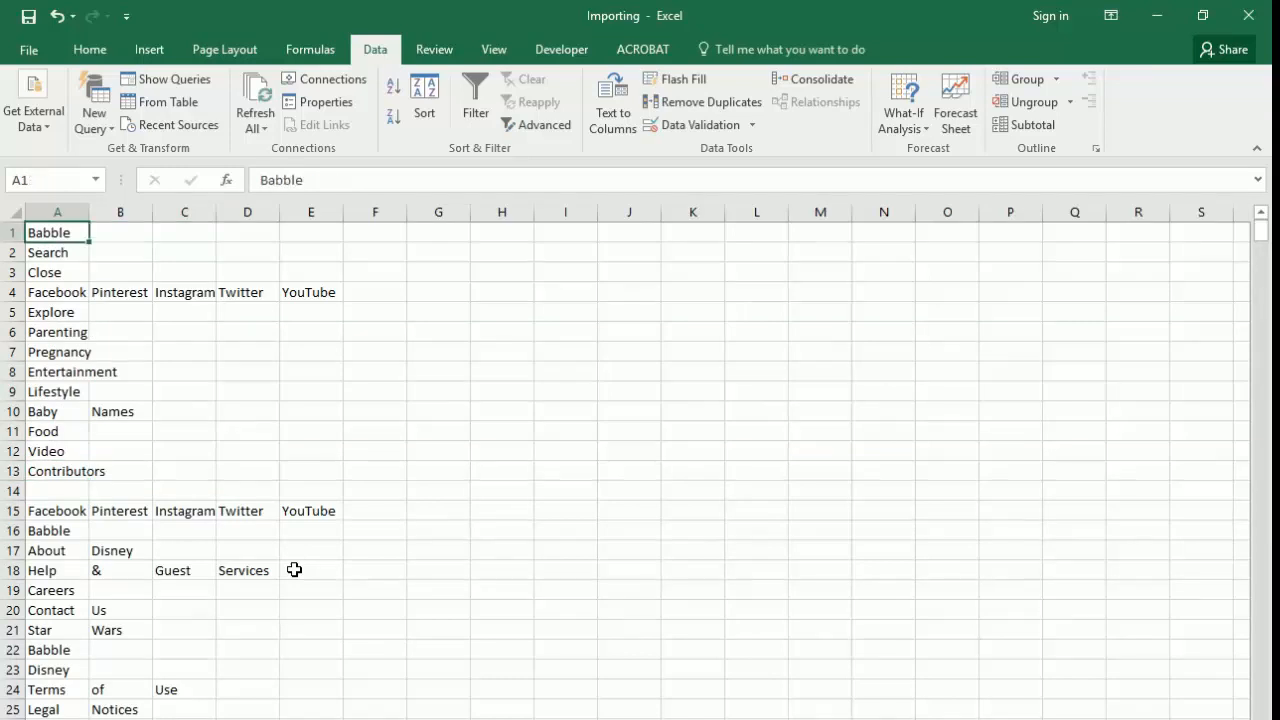
key(shift+Down)
key(shift+Down)
key(shift+Down)
key(shift+Down)
key(shift+Down)
key(shift+Down)
key(shift+Down)
key(shift+Down)
key(shift+Down)
key(shift+Down)
key(shift+Down)
key(shift+Down)
key(shift+Down)
key(shift+Down)
key(shift+Down)
key(shift+Down)
key(shift+Down)
key(shift+Down)
key(shift+Down)
key(shift+Down)
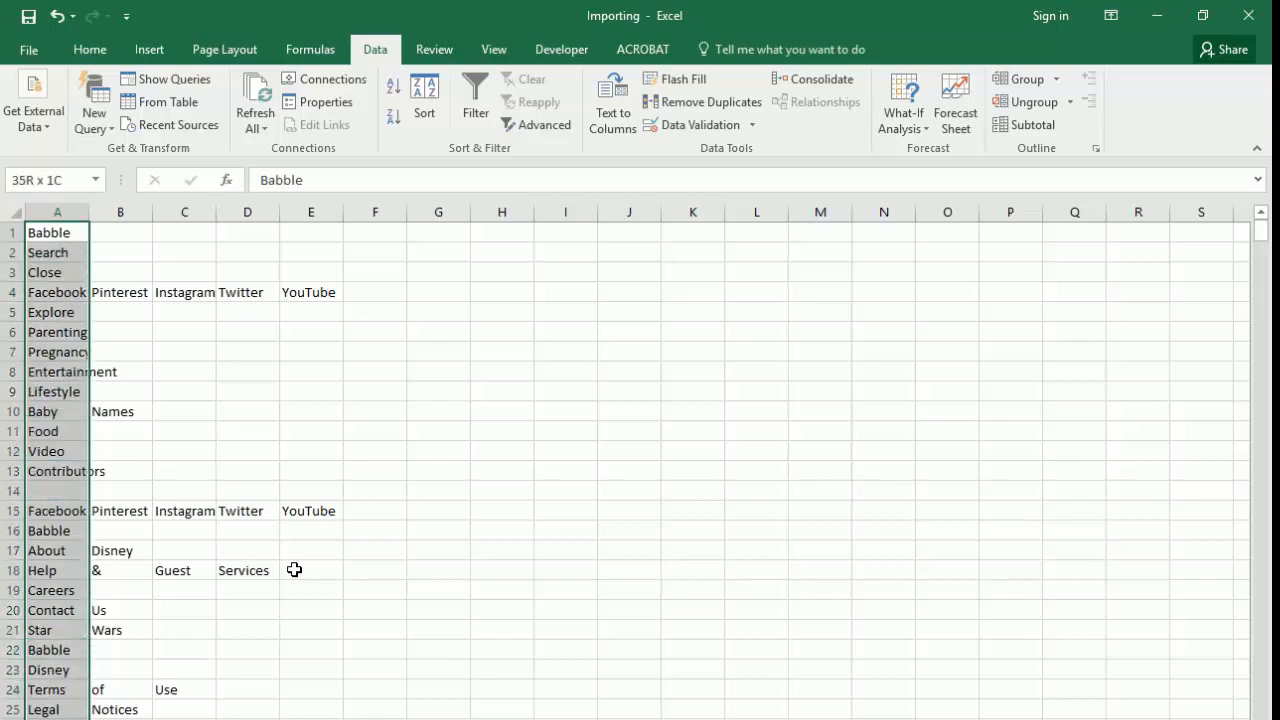
key(shift+Down)
key(shift+Down)
key(shift+Down)
key(shift+Down)
key(shift+Down)
key(shift+Down)
key(shift+Down)
key(shift+Down)
key(shift+Down)
key(shift+Down)
key(shift+Down)
key(shift+Down)
key(shift+Down)
key(shift+Down)
key(shift+Down)
key(shift+Down)
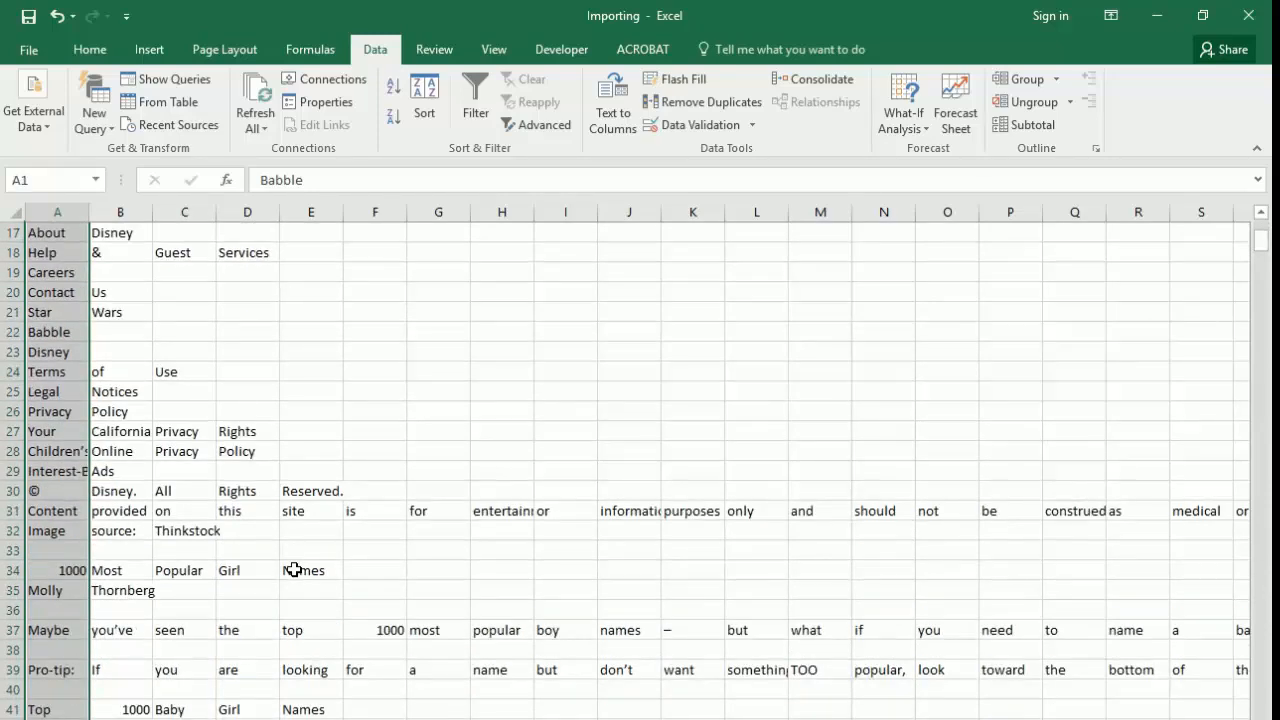
click(89, 49)
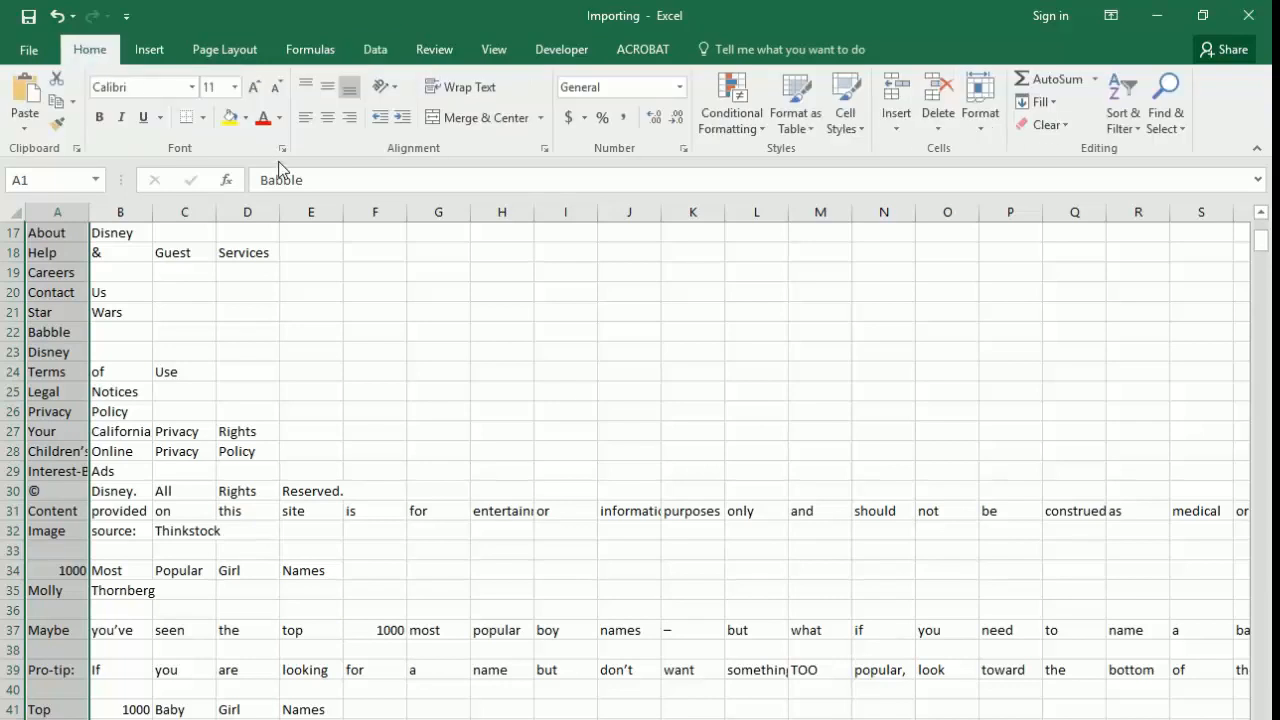
click(937, 129)
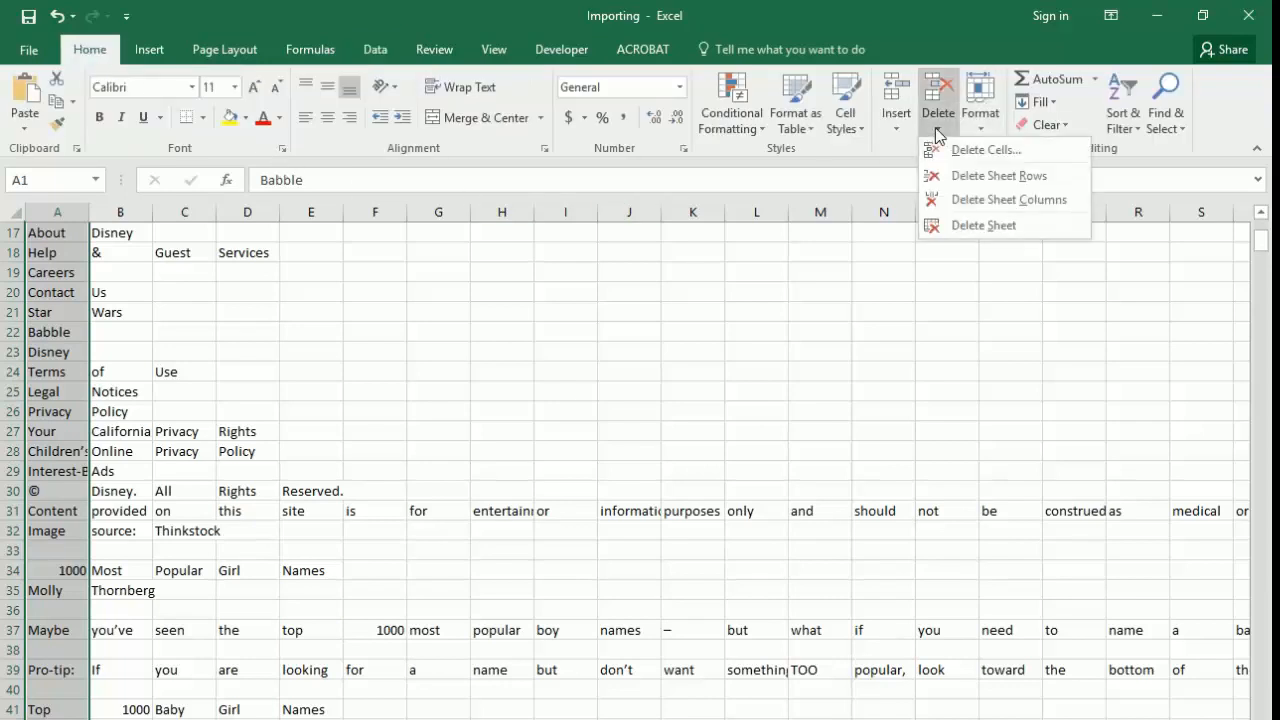
click(966, 177)
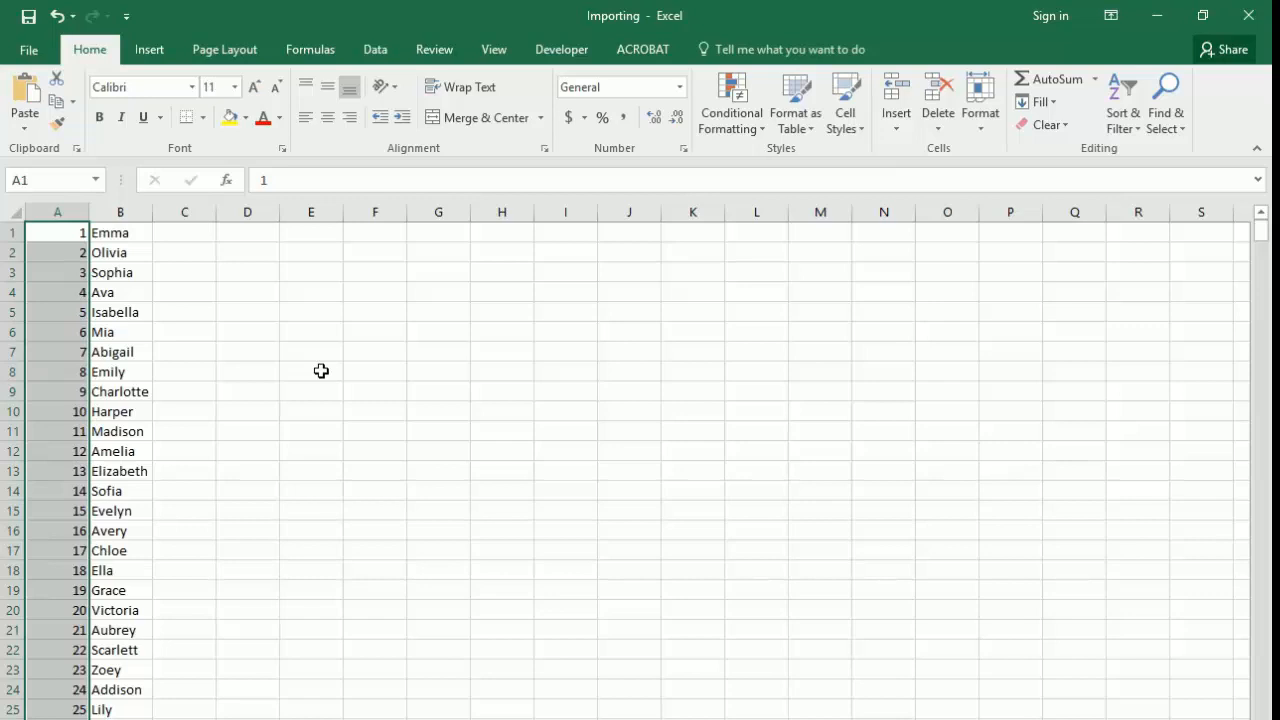
Step: Undo the row deletion and delete the same sheet rows above the first baby name again
key(ctrl+z)
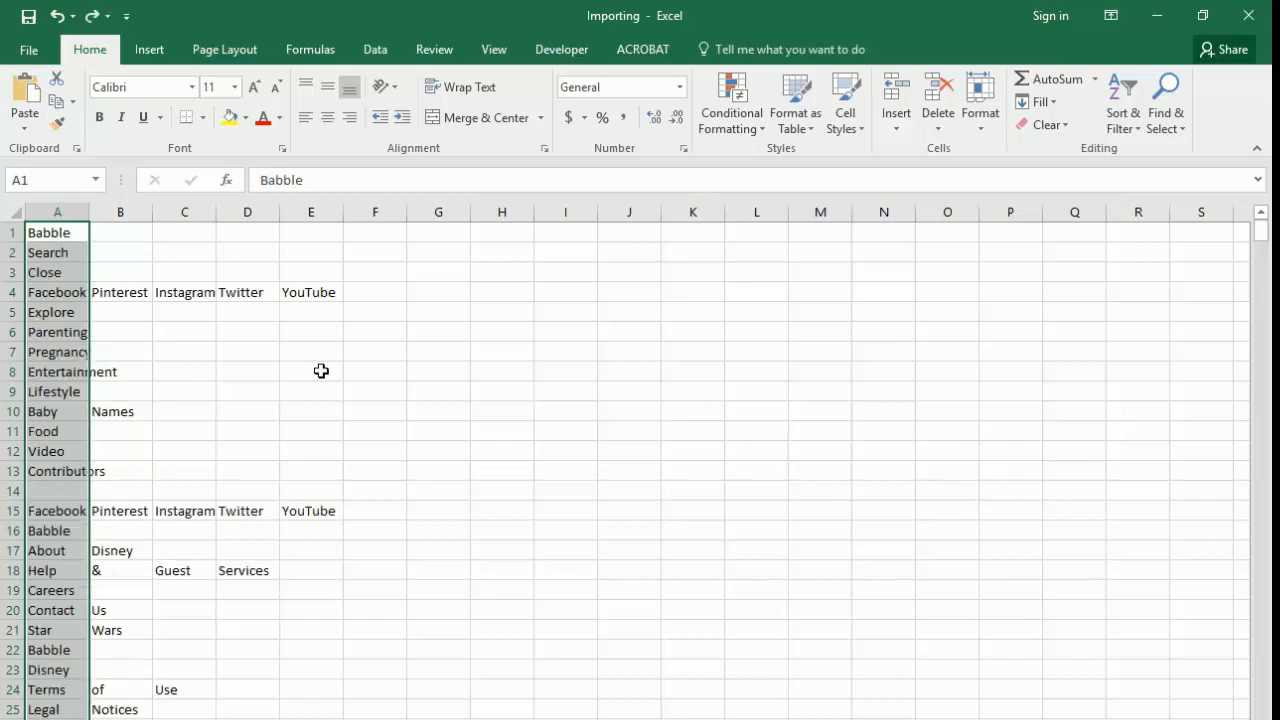
key(alt)
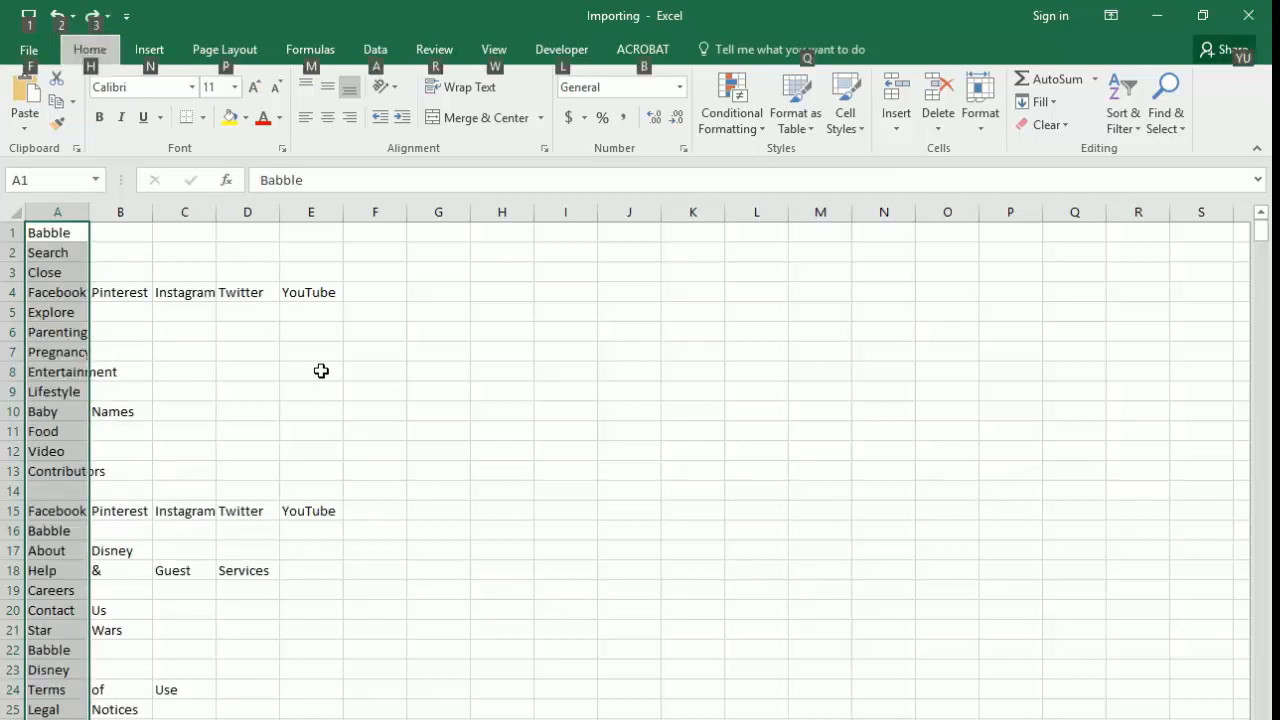
key(h)
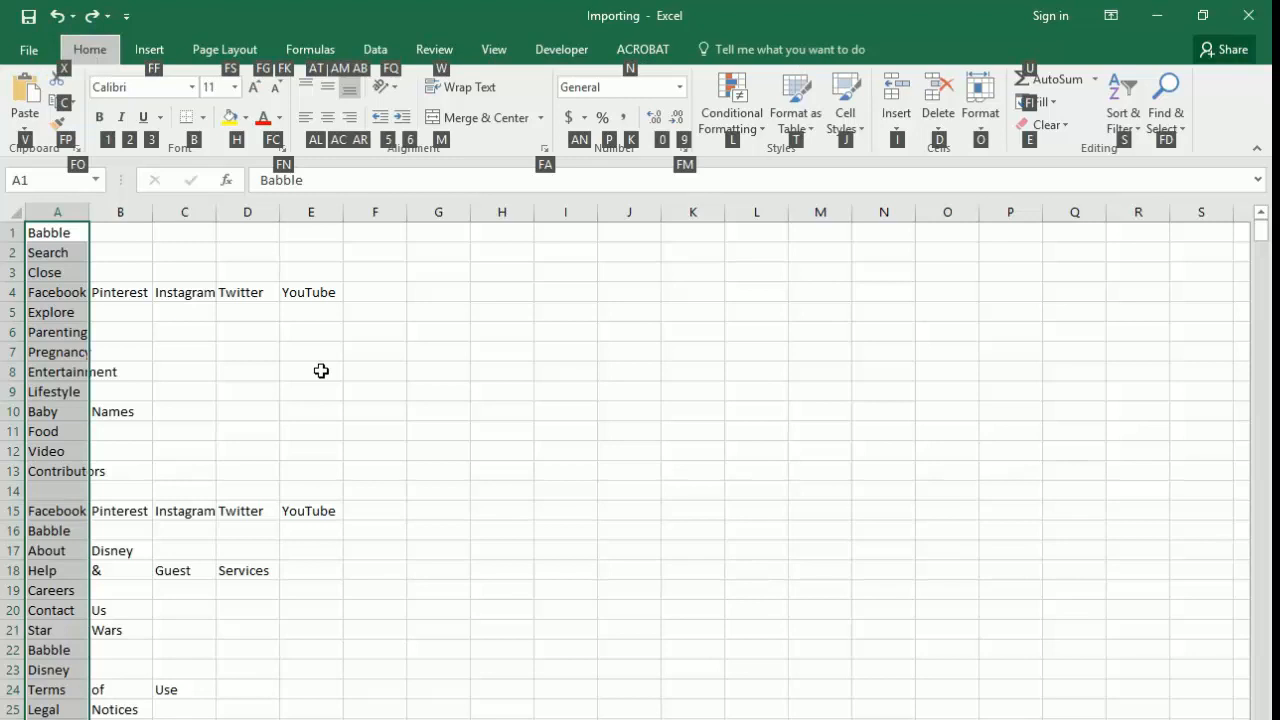
key(d)
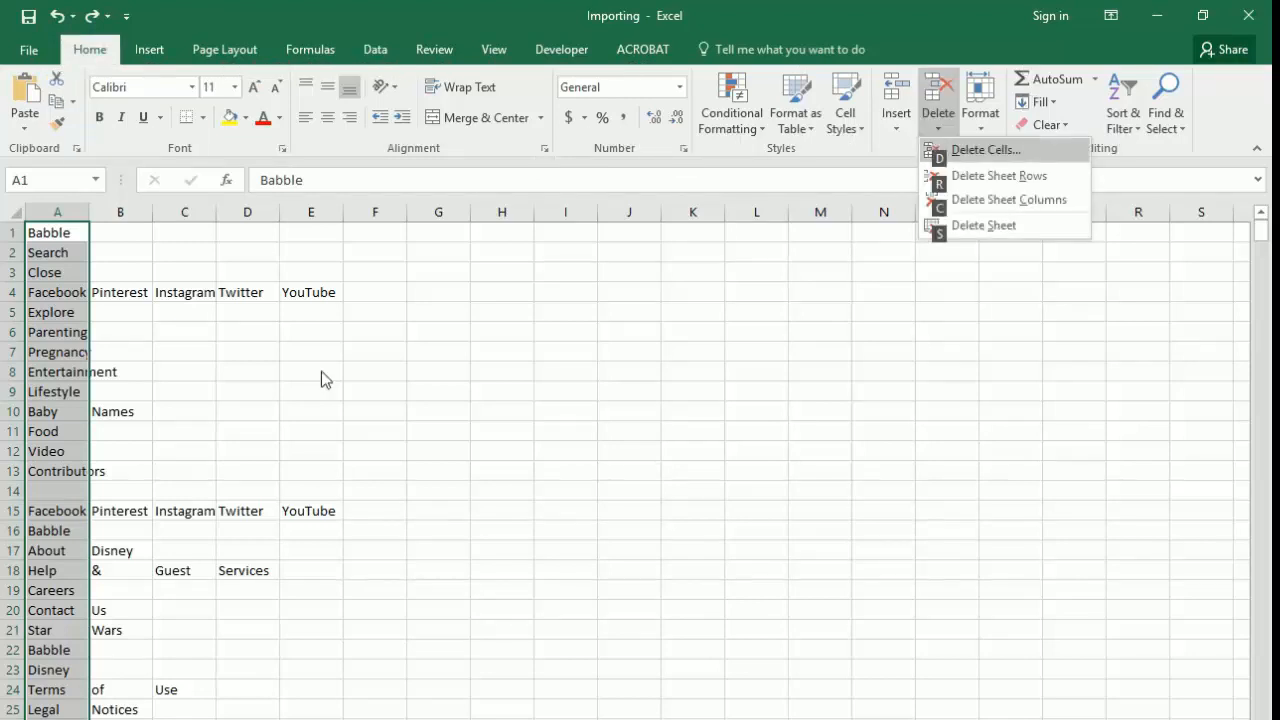
key(r)
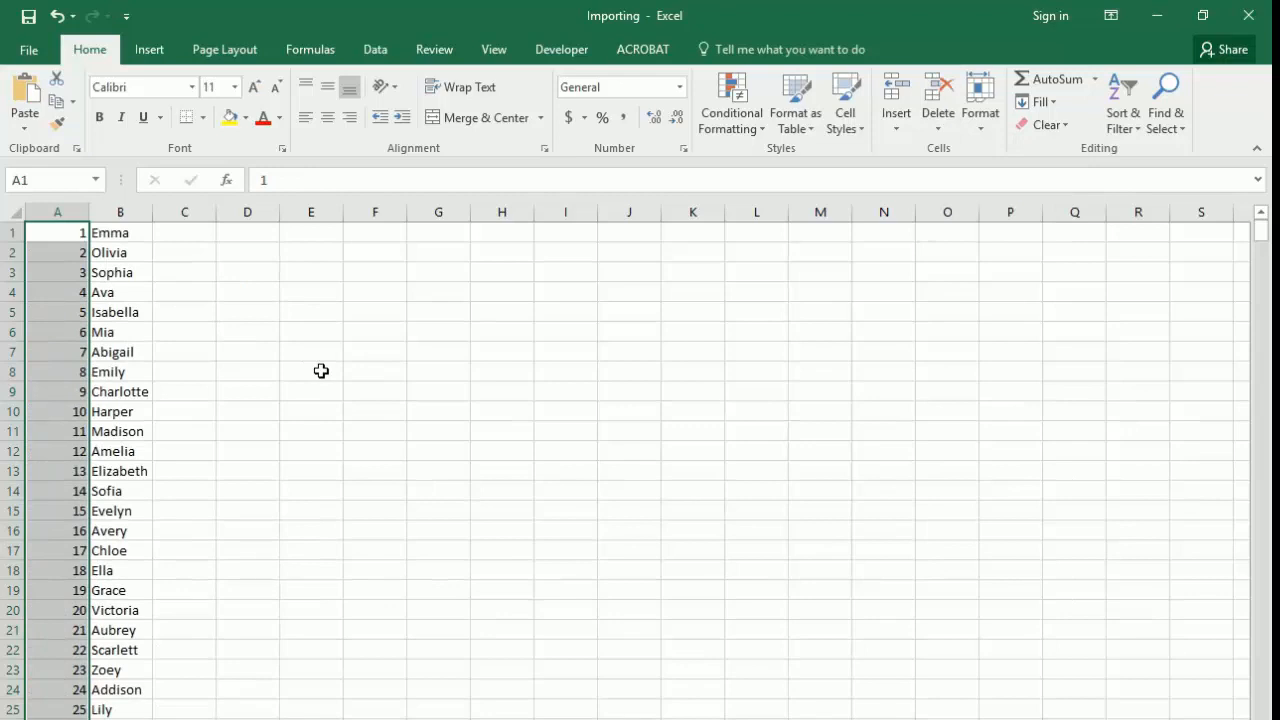
Step: Delete sheet rows 97 and 98, which hold the Related Post text interrupting the names list
key(Right)
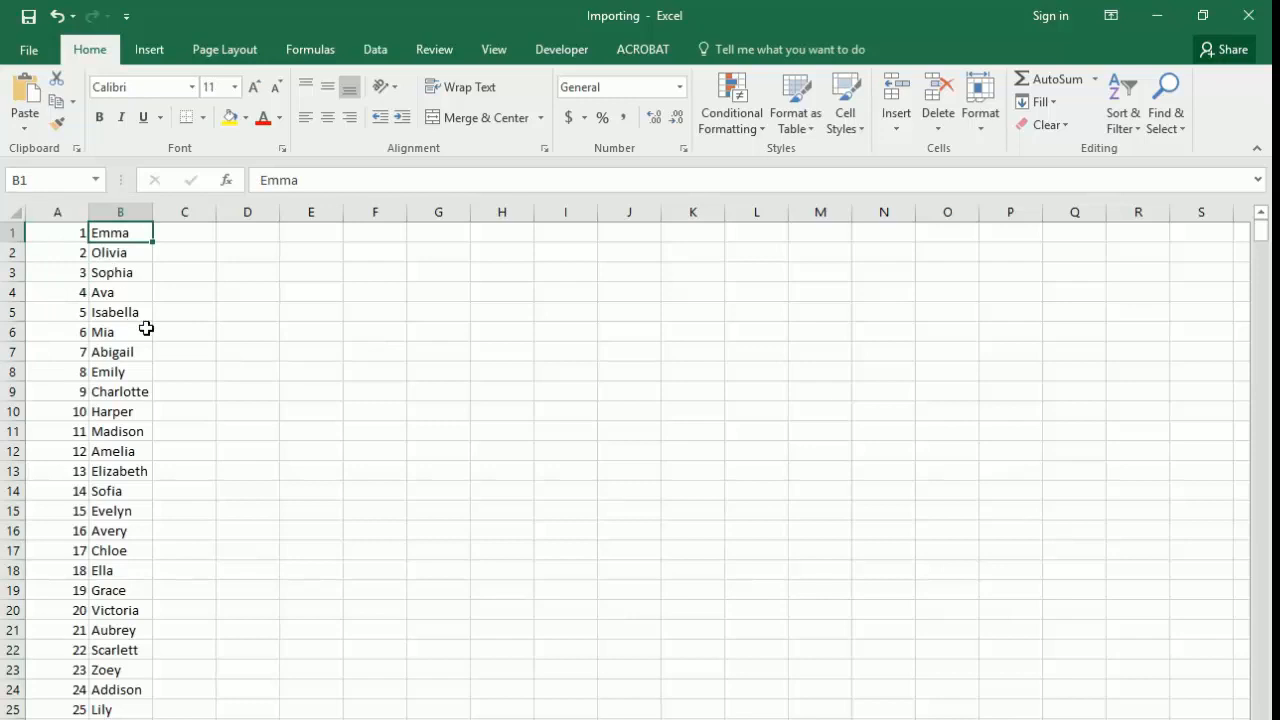
scroll(211, 367, down, 16)
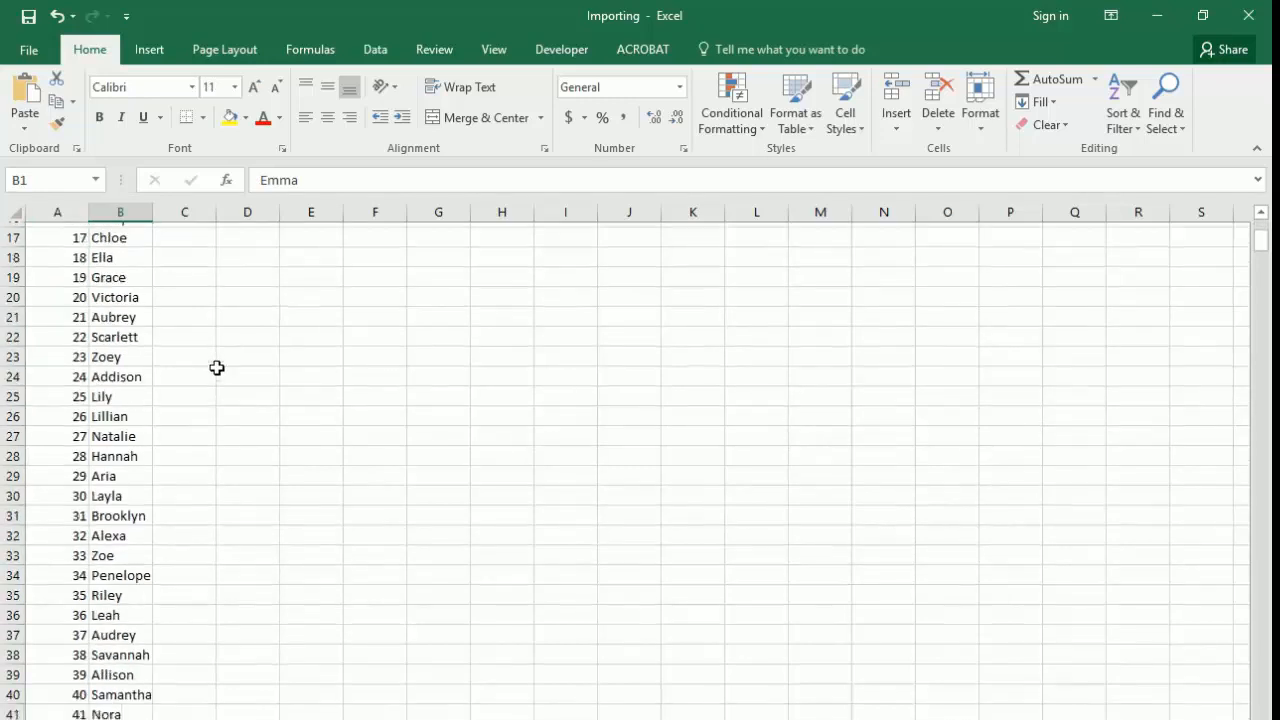
scroll(216, 376, down, 9)
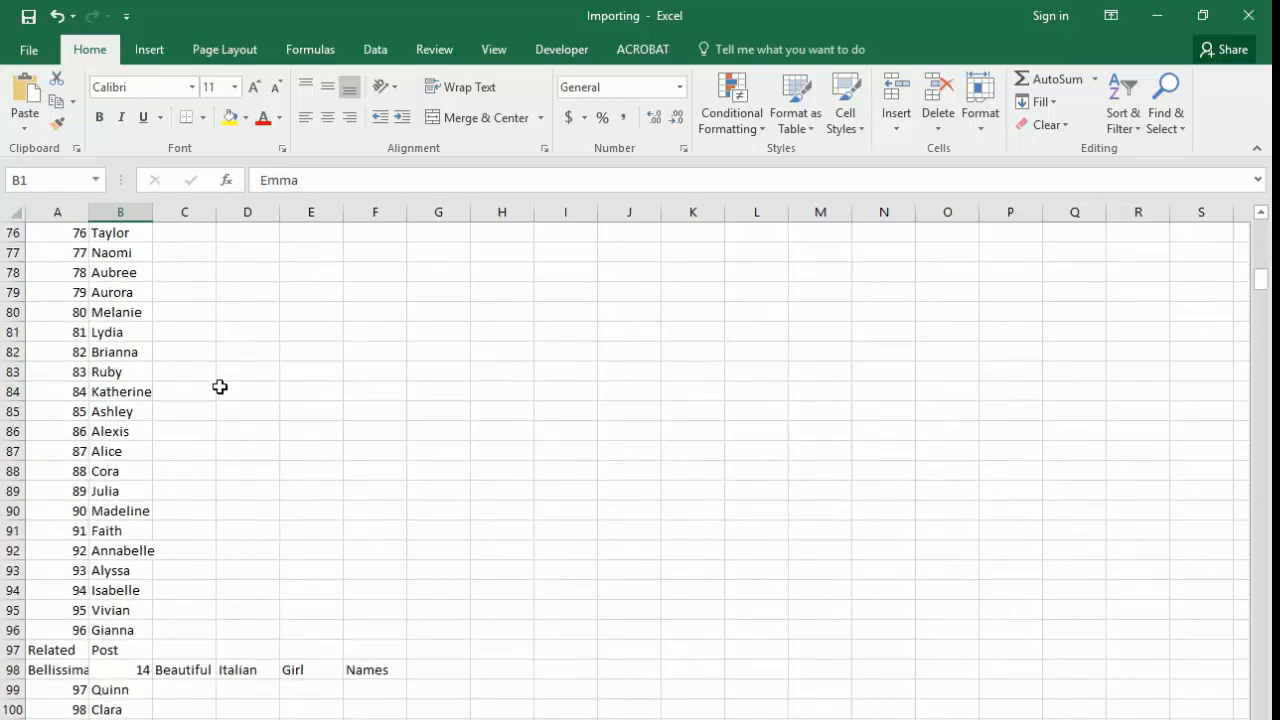
click(57, 650)
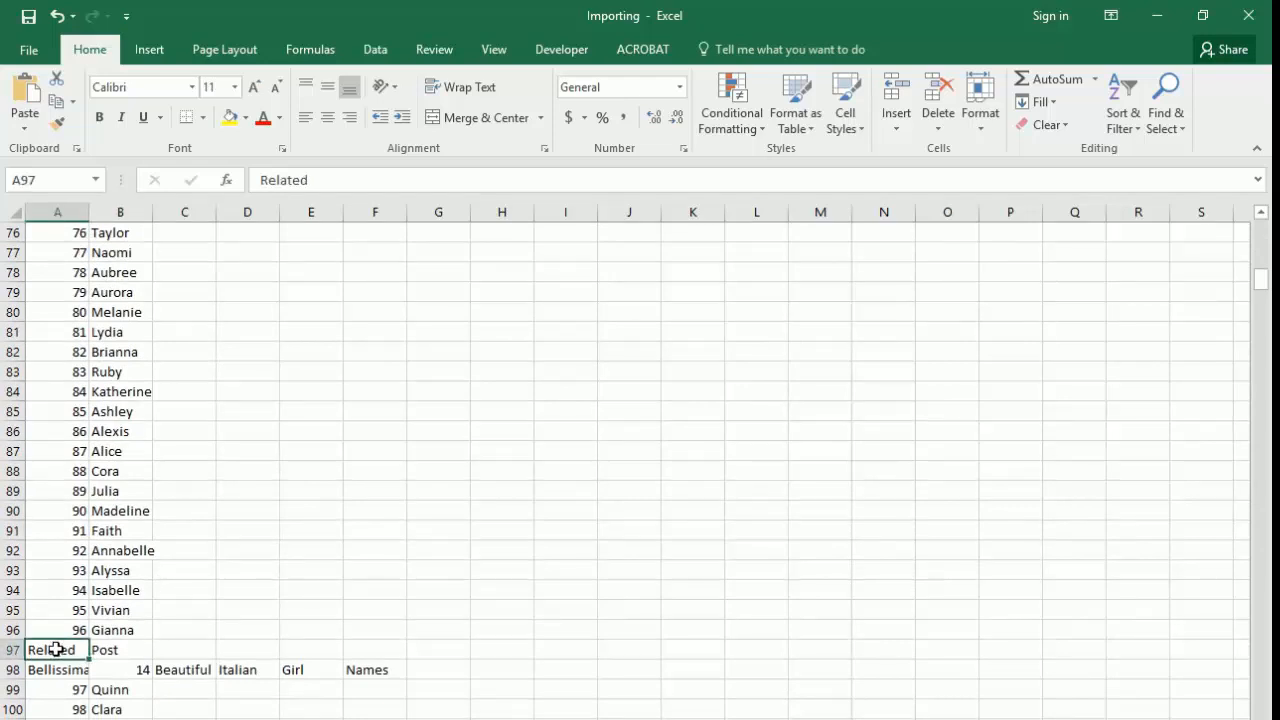
key(Up)
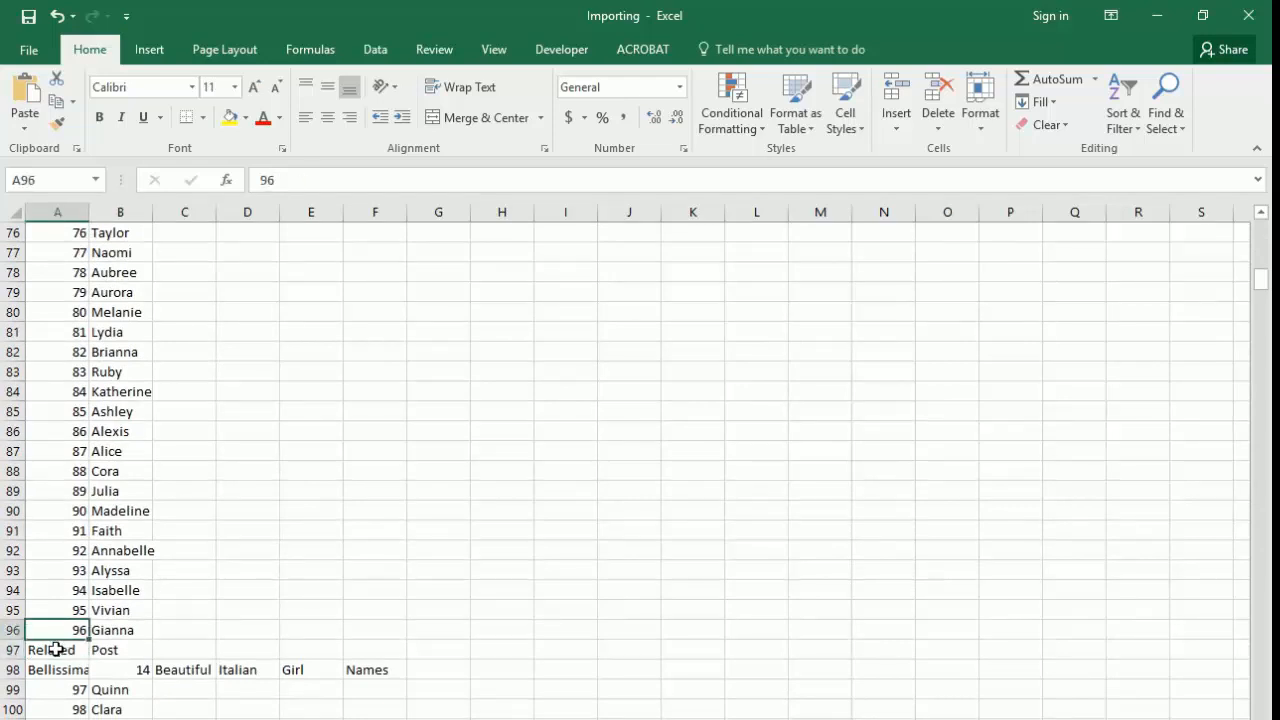
key(Right)
key(Down)
key(Down)
key(Down)
key(Up)
key(Up)
key(Left)
key(shift+Down)
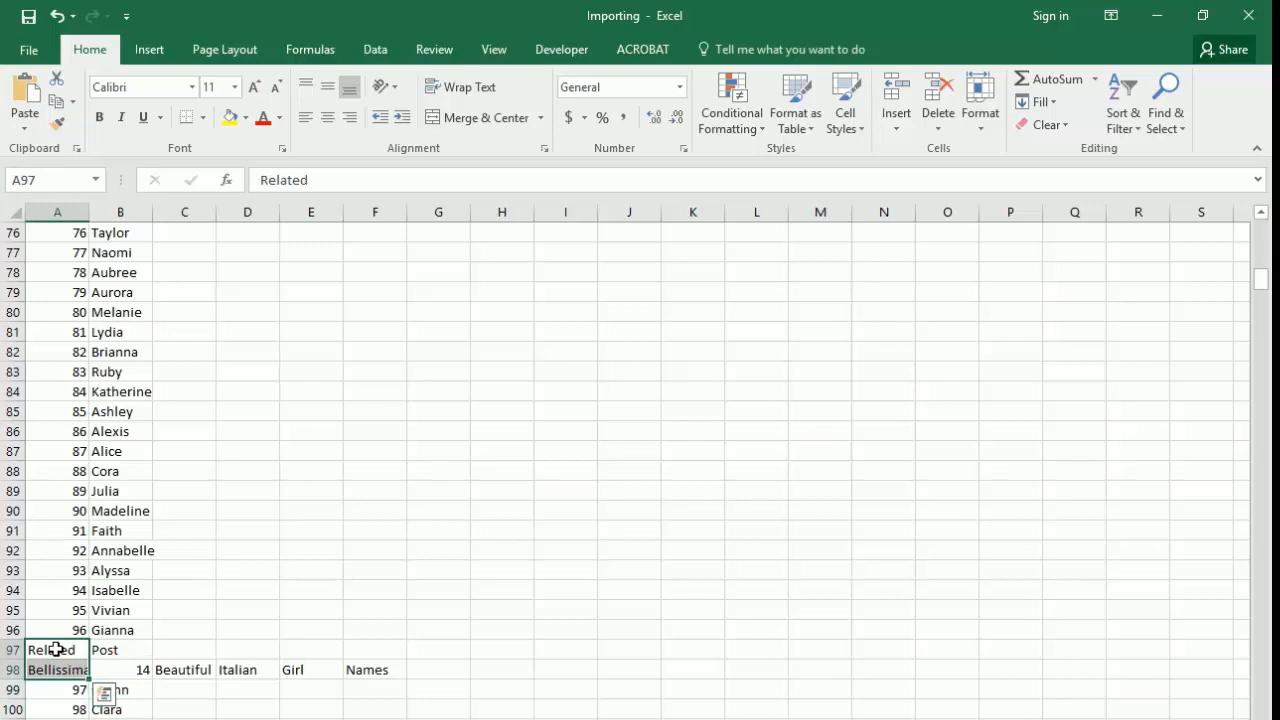
key(alt)
key(h)
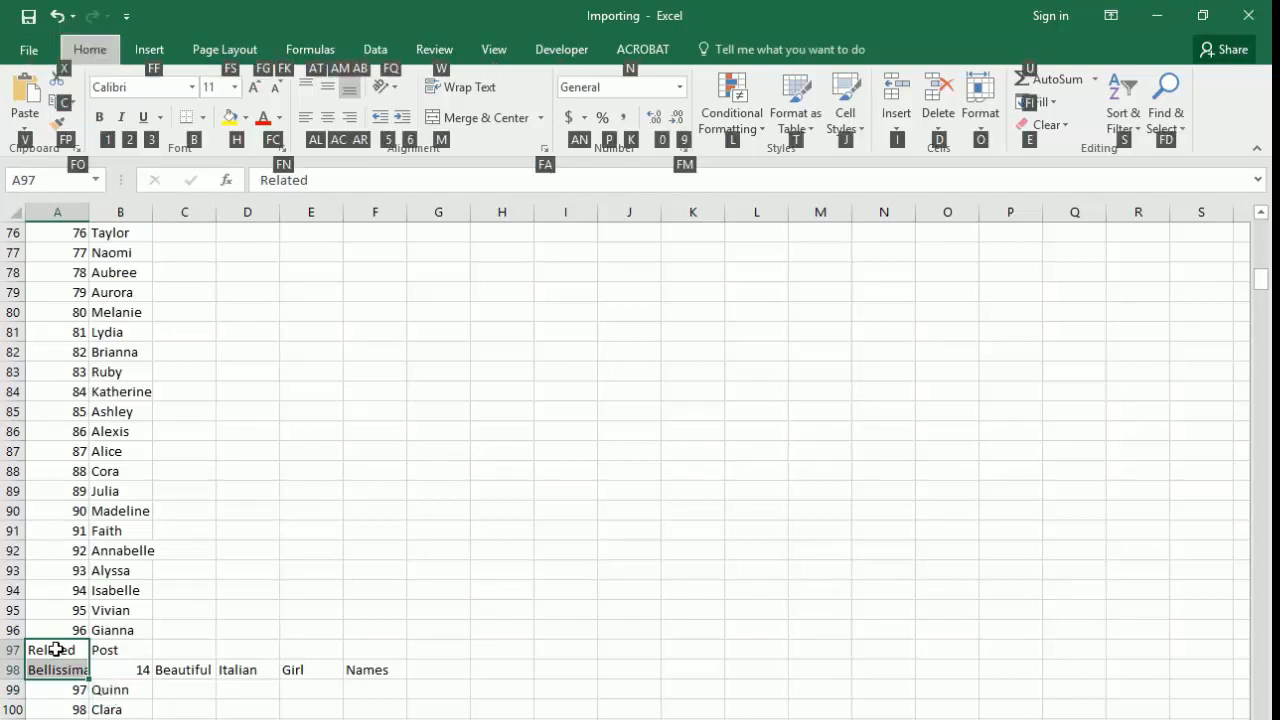
key(d)
key(r)
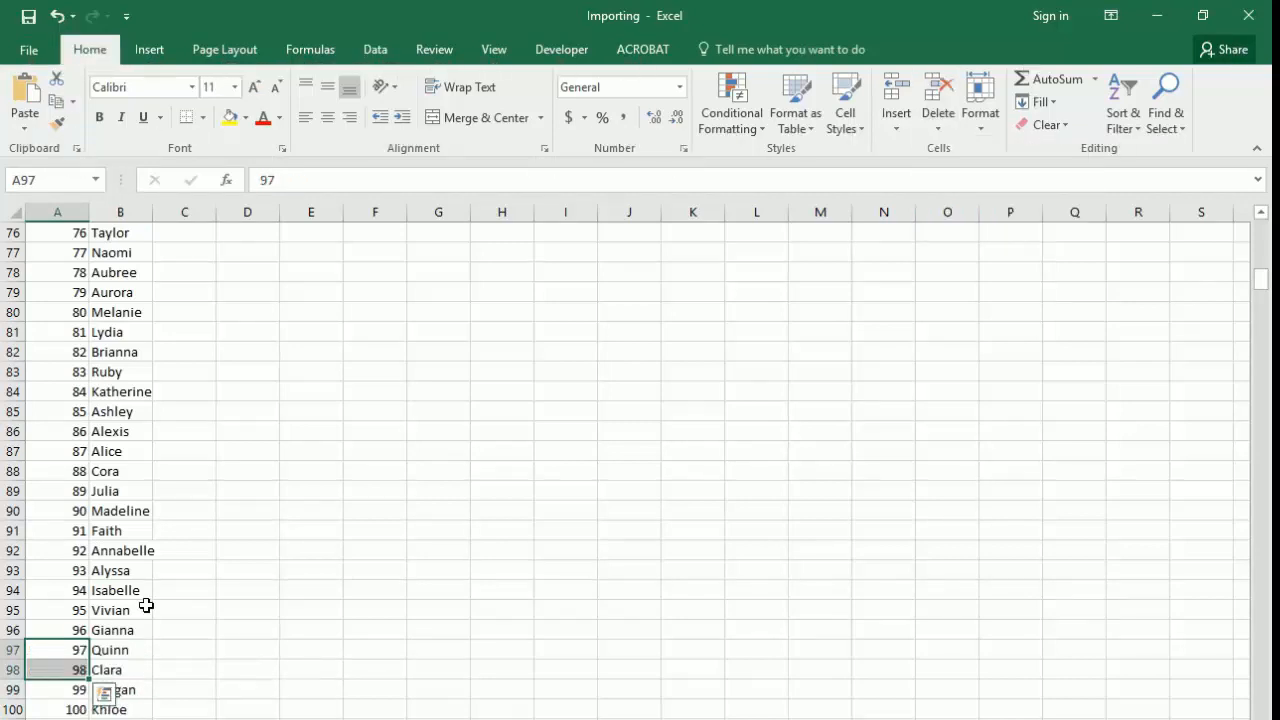
Step: Check the names list from row 97 down to its end for further rows that do not belong
scroll(149, 621, down, 1)
scroll(149, 621, down, 20)
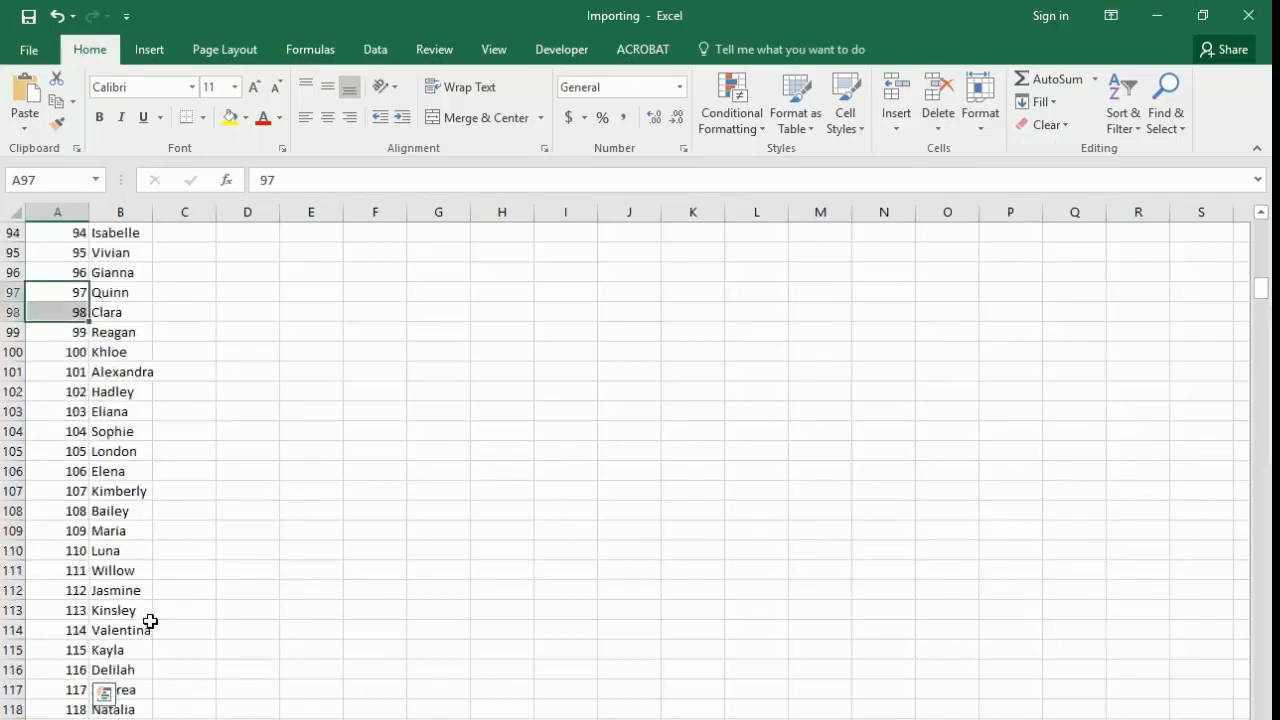
scroll(151, 621, down, 20)
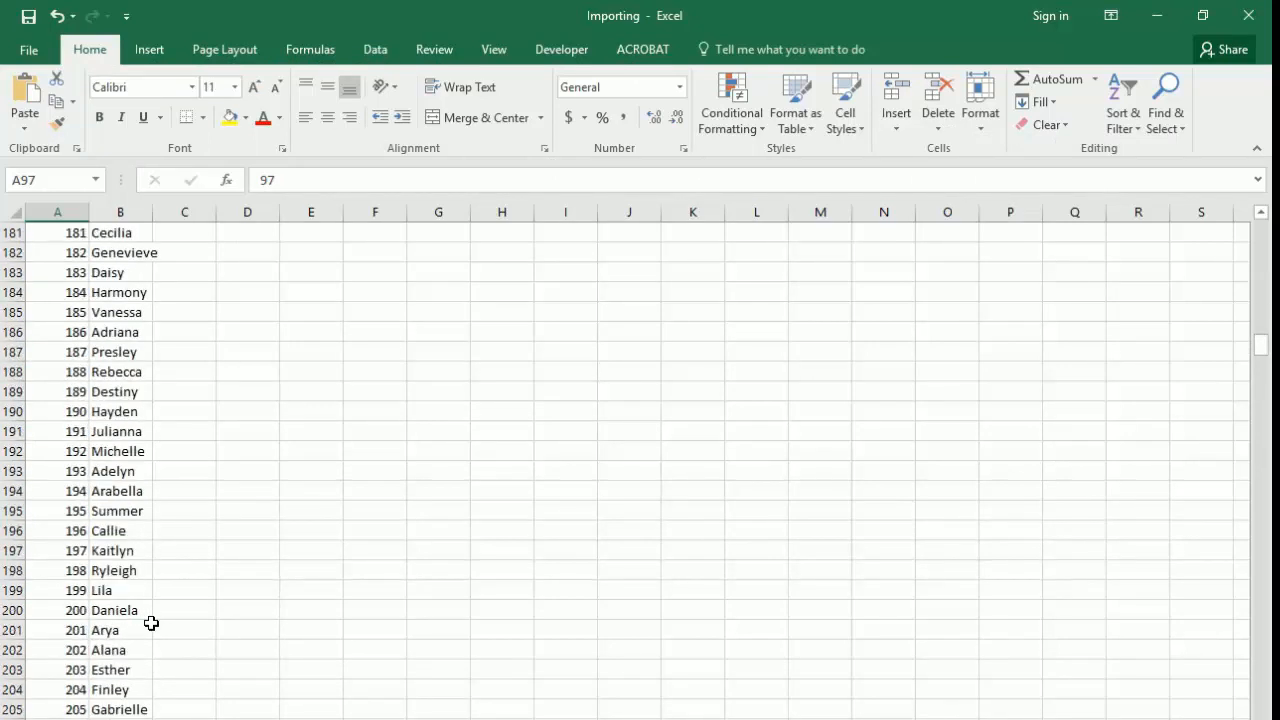
scroll(151, 625, down, 20)
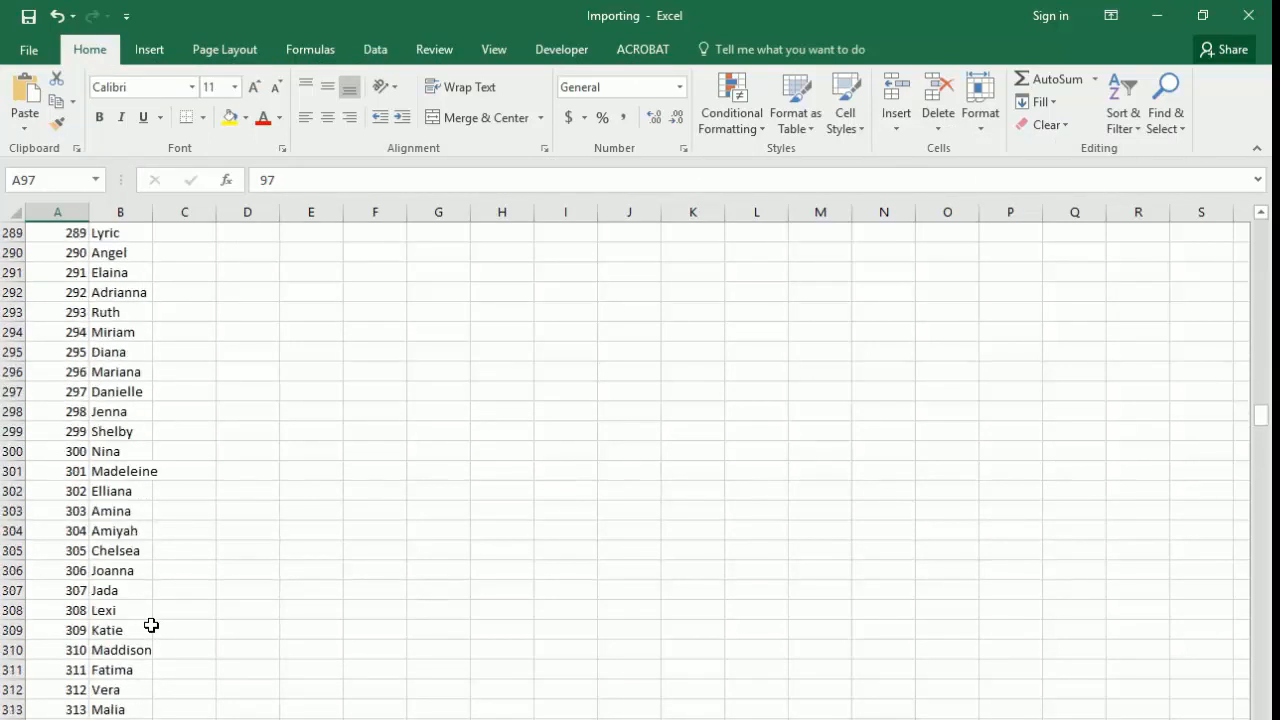
scroll(151, 625, down, 20)
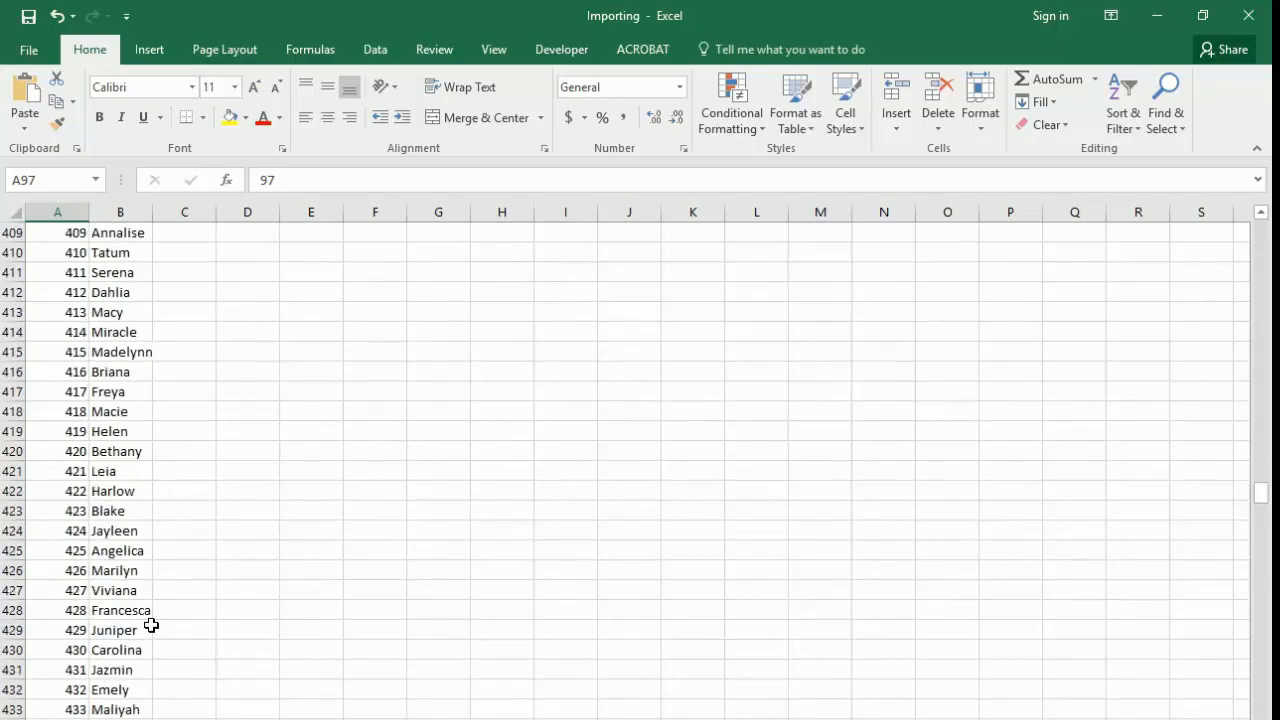
scroll(147, 625, down, 20)
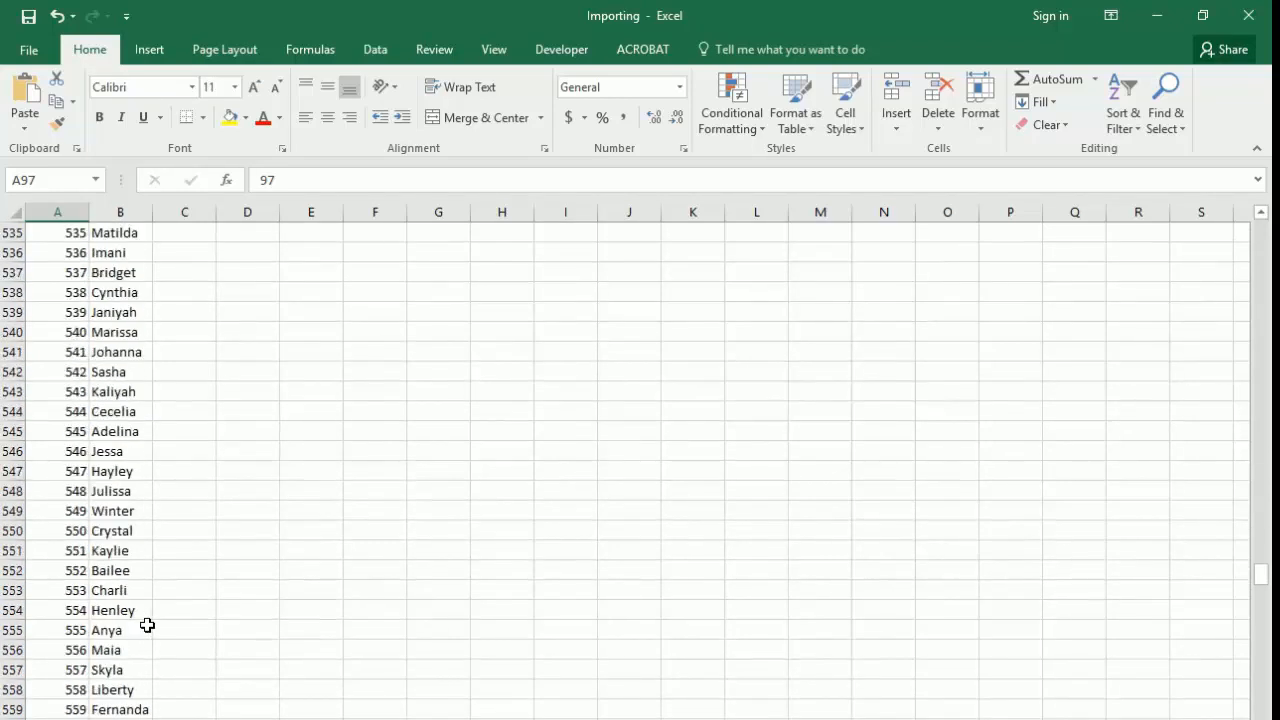
scroll(147, 622, down, 20)
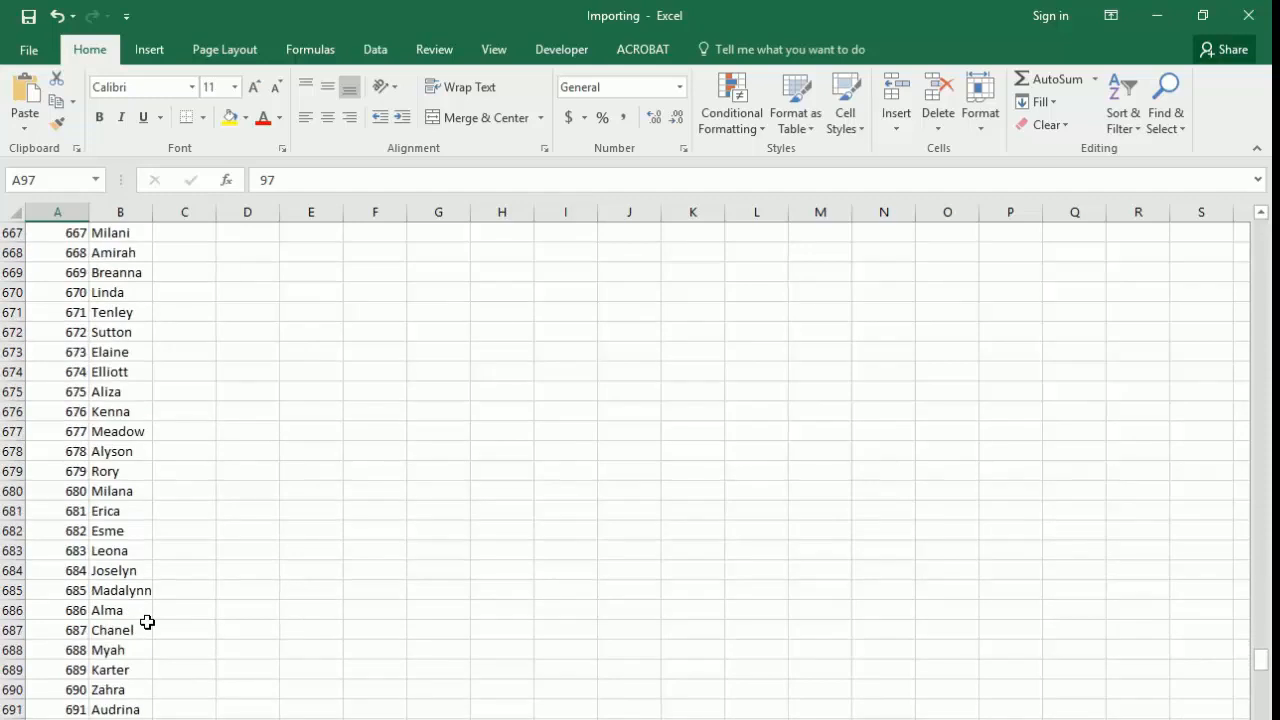
scroll(147, 622, down, 14)
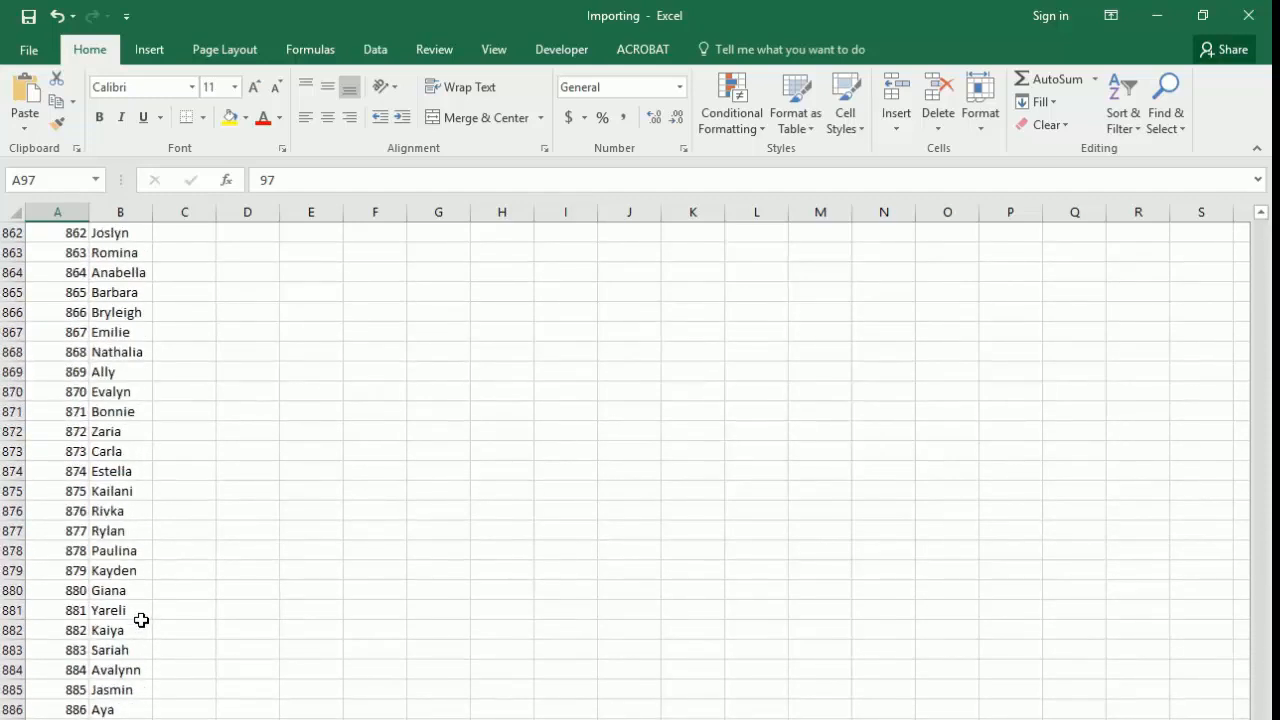
scroll(140, 620, down, 12)
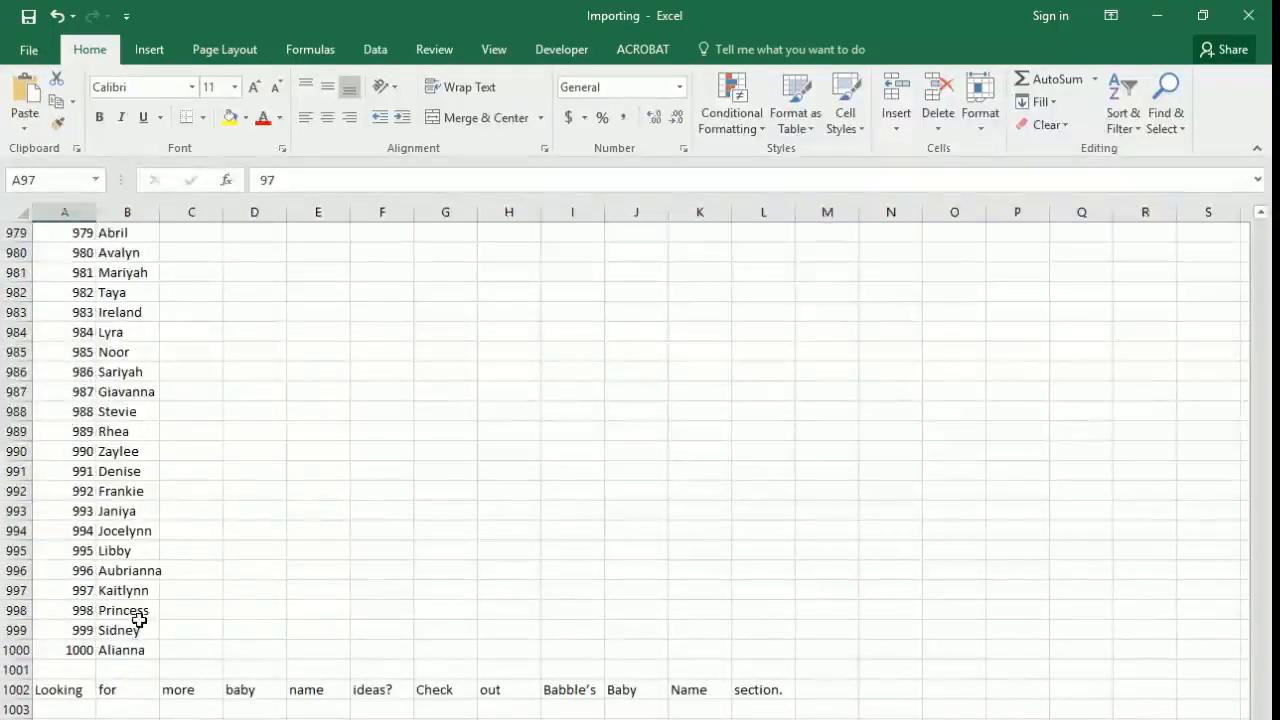
Step: Delete the sheet rows of leftover page text from row 1001 down past row 1033, and return to cell A1
click(61, 669)
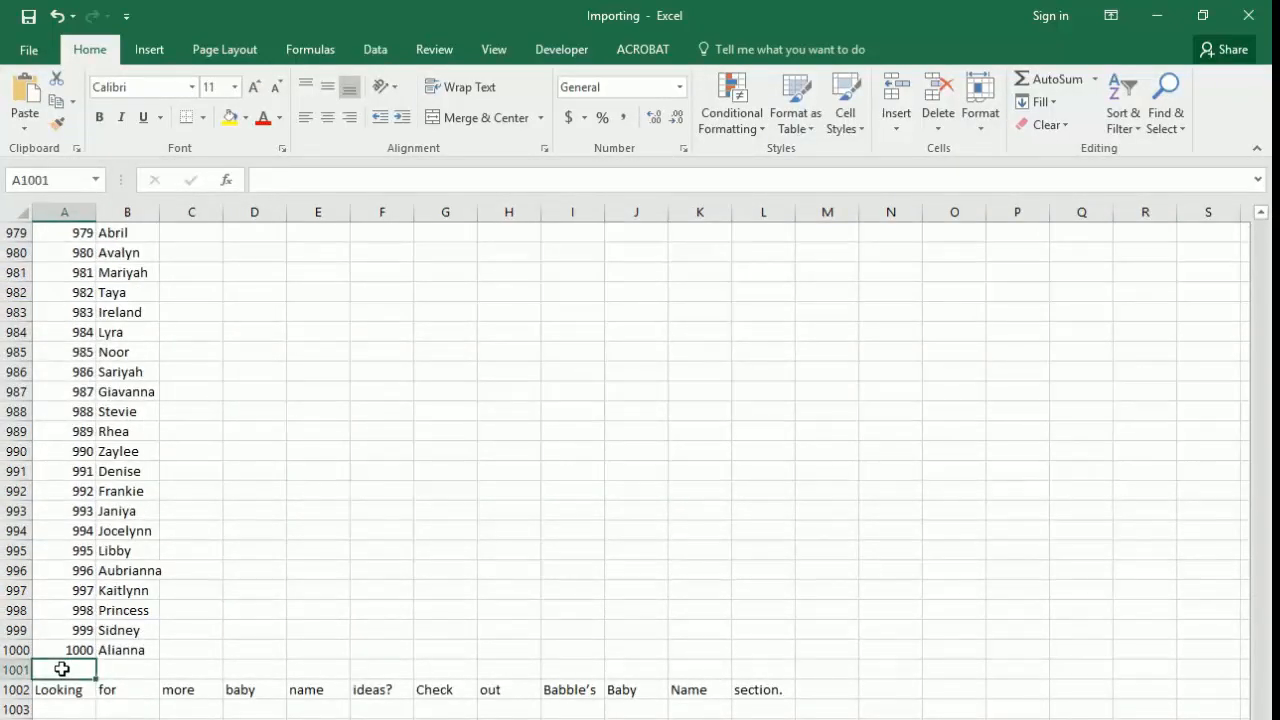
drag(61, 669, 61, 669)
scroll(61, 669, down, 4)
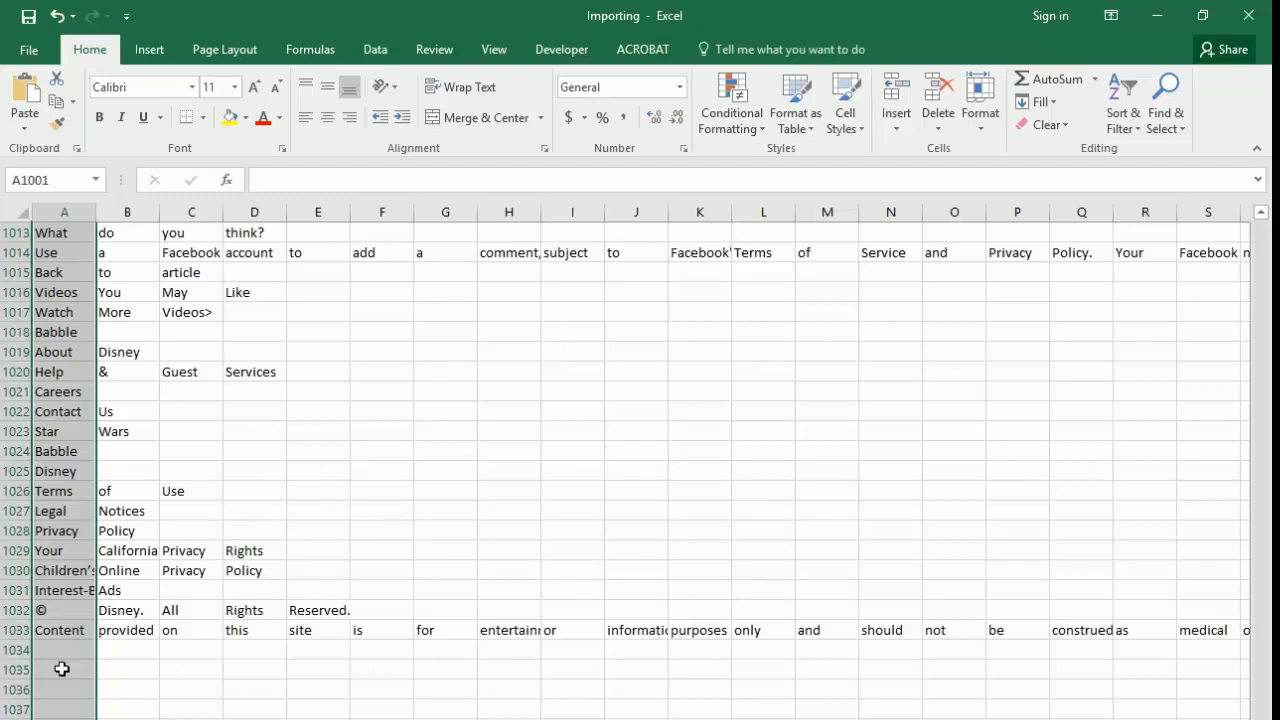
key(alt)
key(h)
key(d)
key(r)
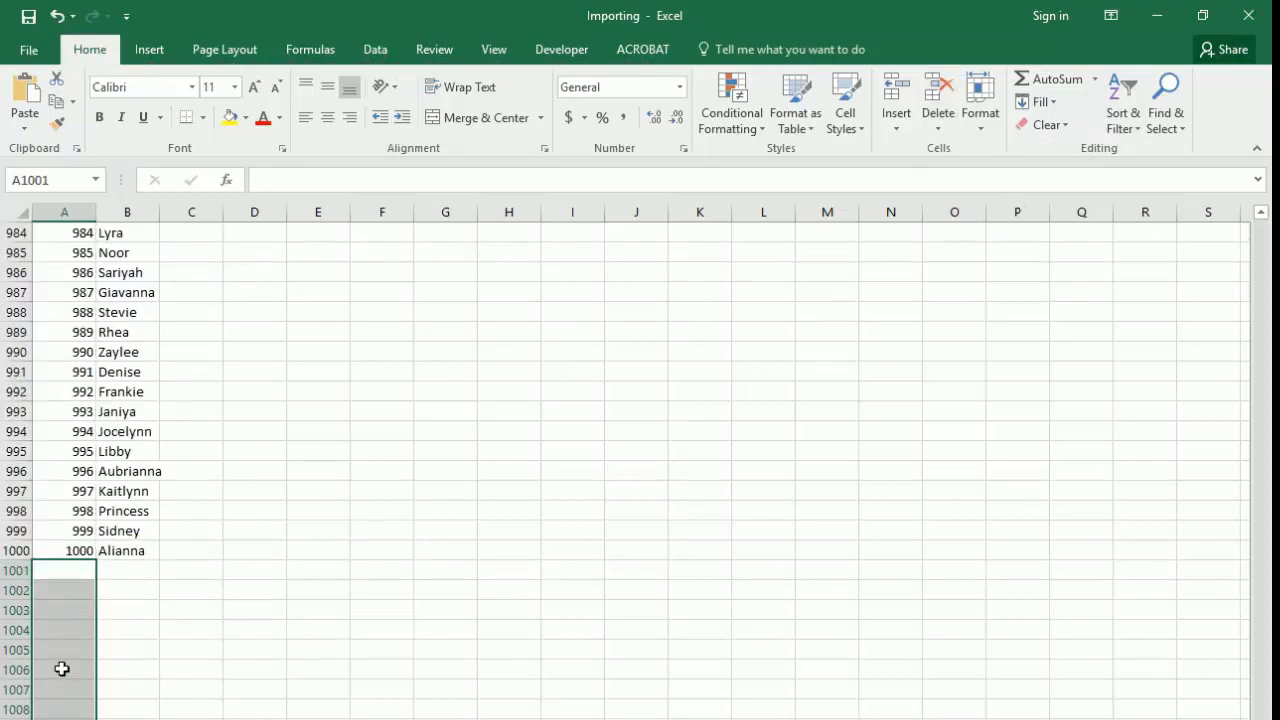
key(ctrl+Home)
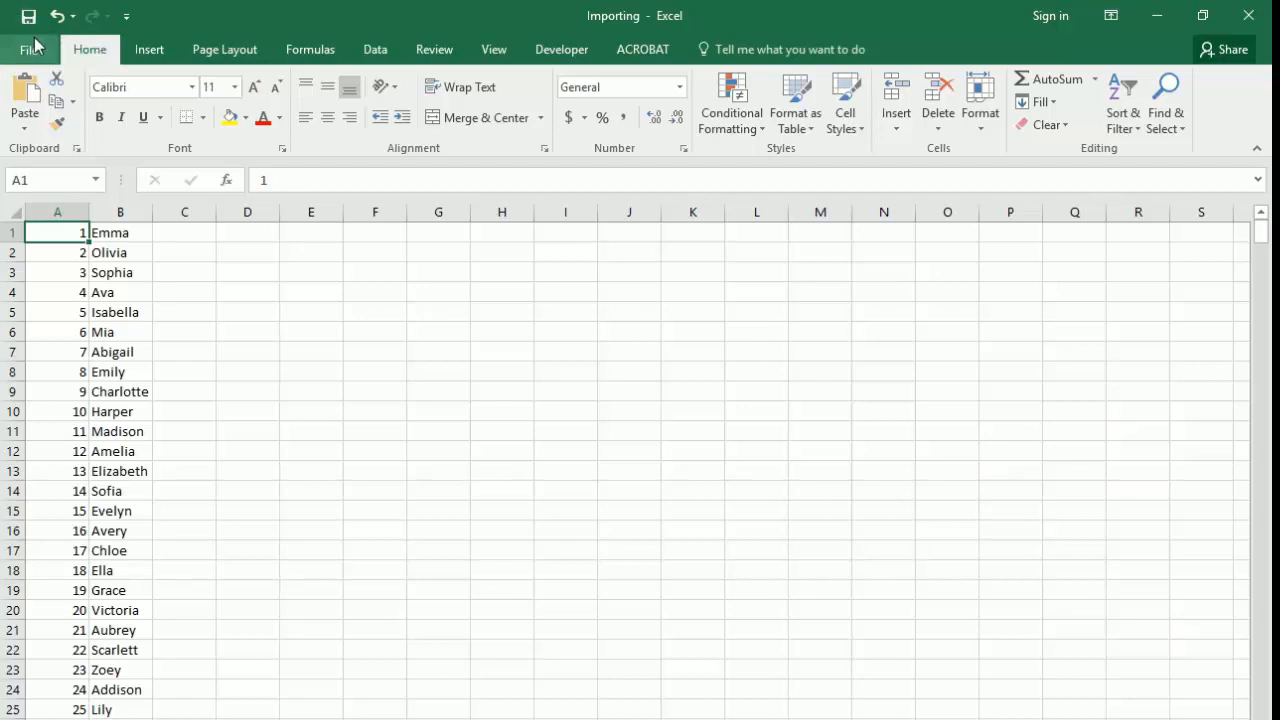
key(alt)
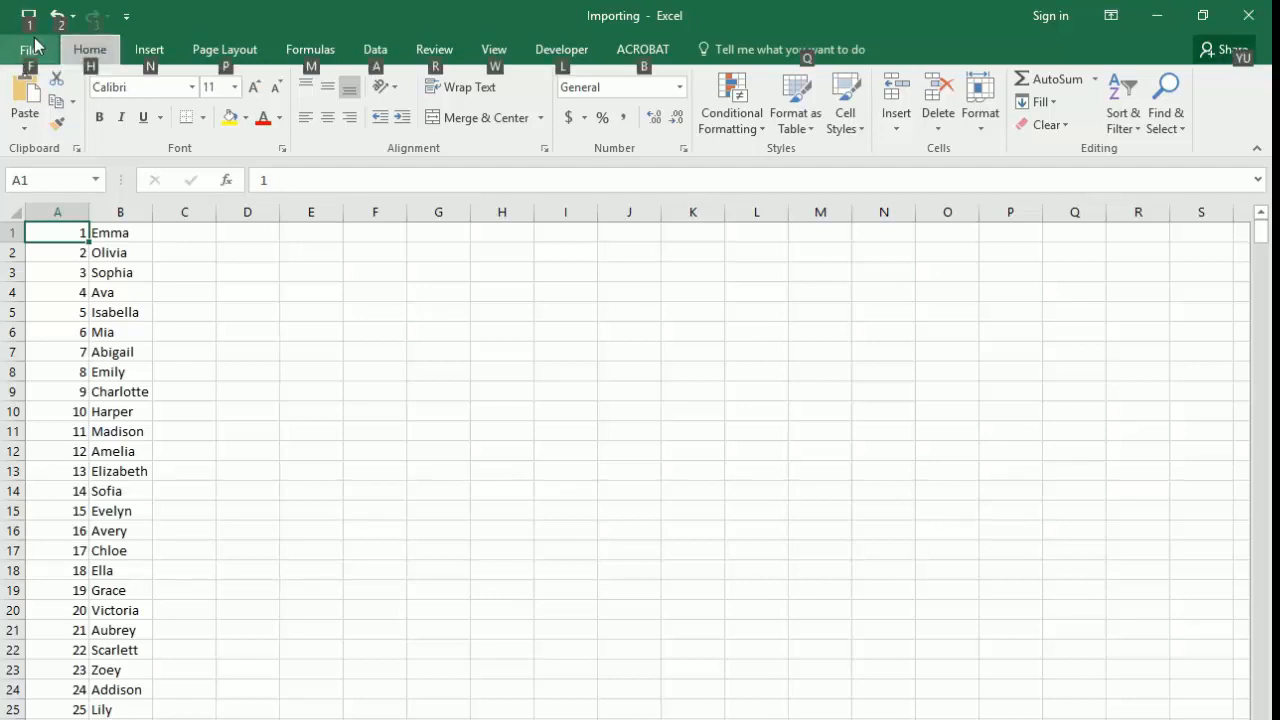
key(f)
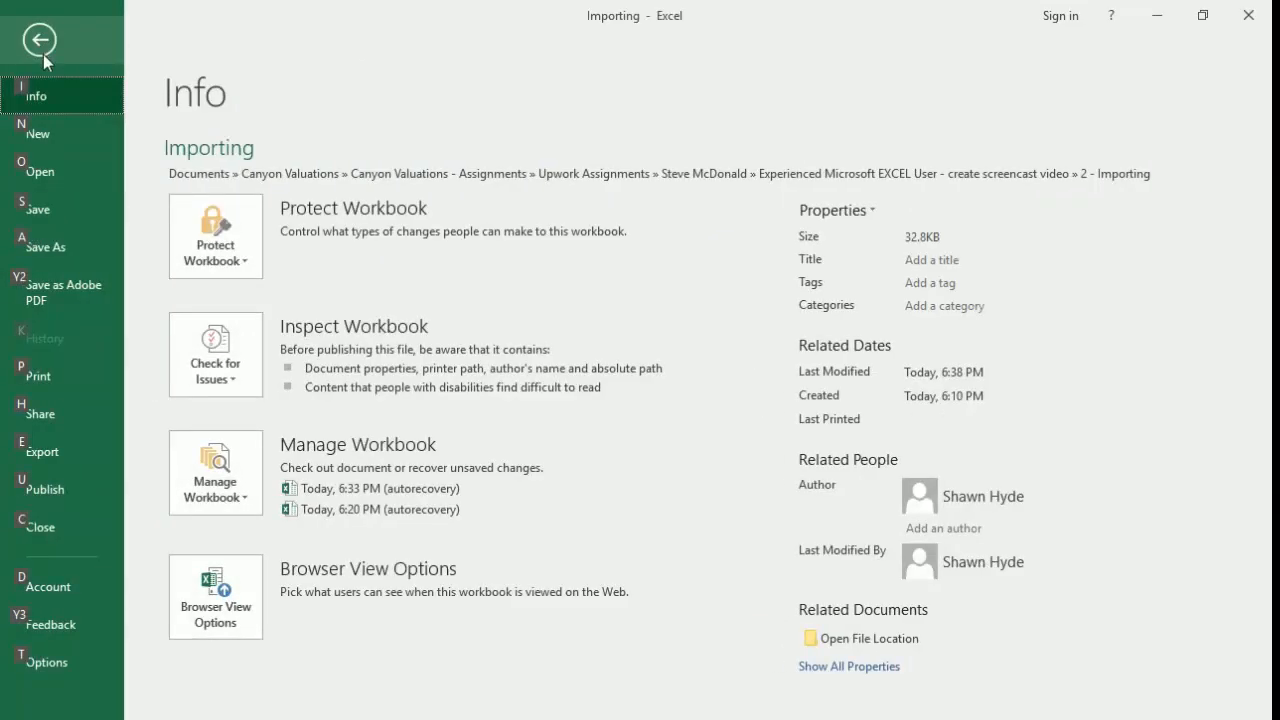
click(58, 213)
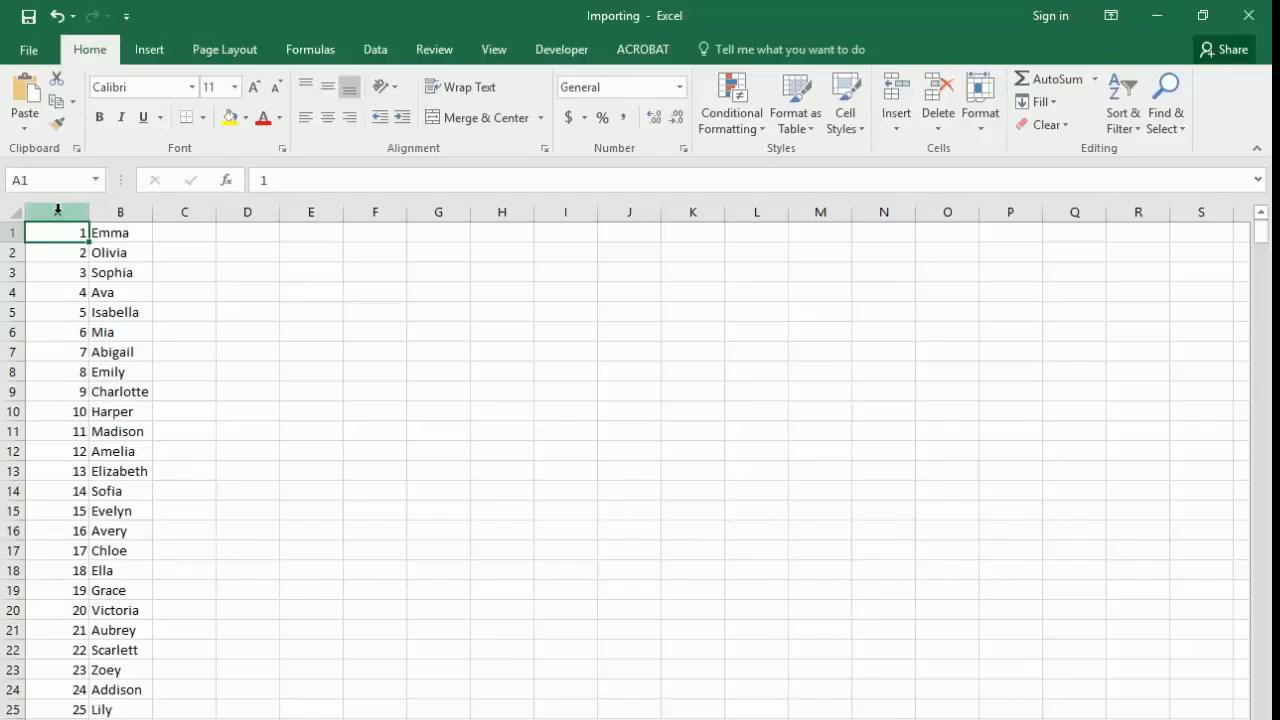